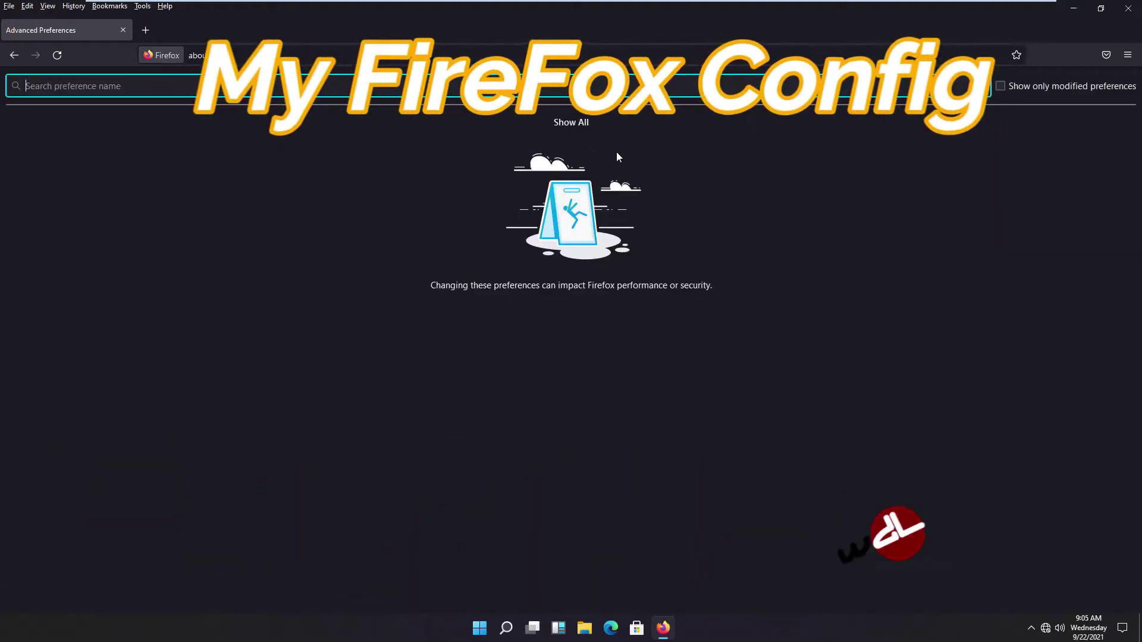
Use Show All to list every preference on the about:config page
{"action": "left_click", "coordinate": [571, 121]}
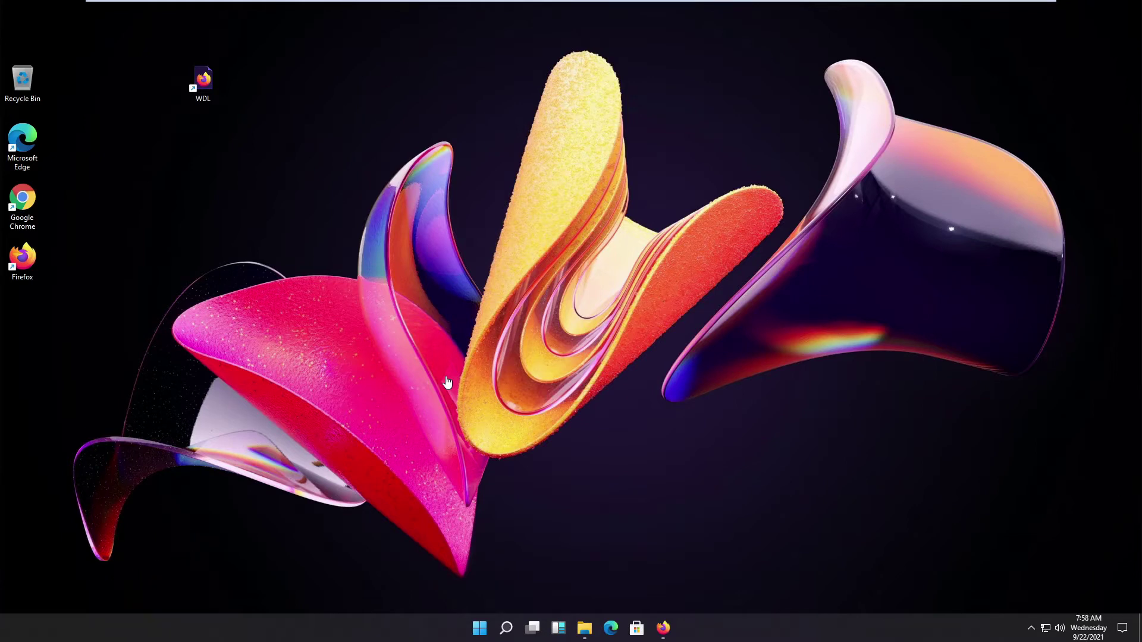
Open the Google shortcut from Documents in Firefox, then close the resulting Google tab
{"action": "mouse_move", "coordinate": [585, 632]}
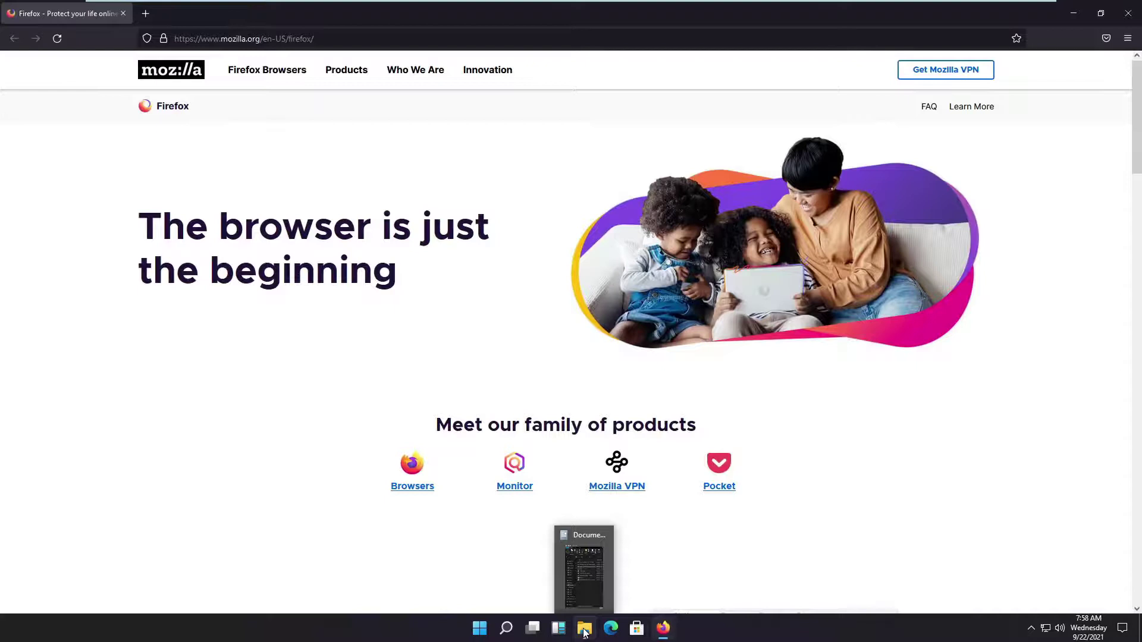
{"action": "left_click", "coordinate": [585, 631]}
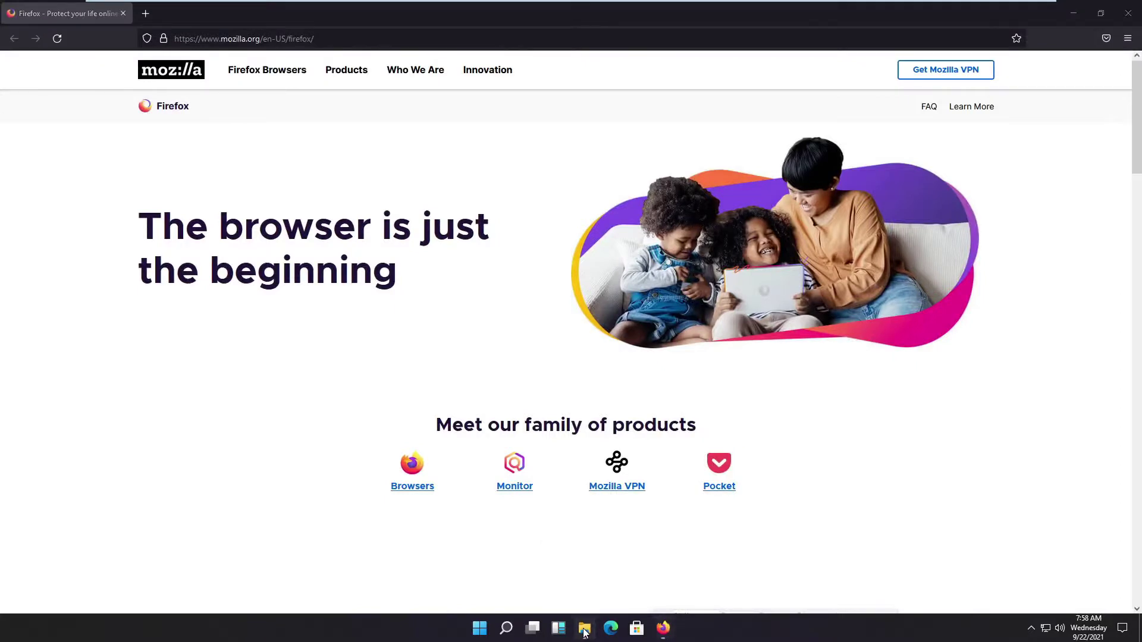
{"action": "left_click_drag", "start_coordinate": [173, 28], "coordinate": [187, 63]}
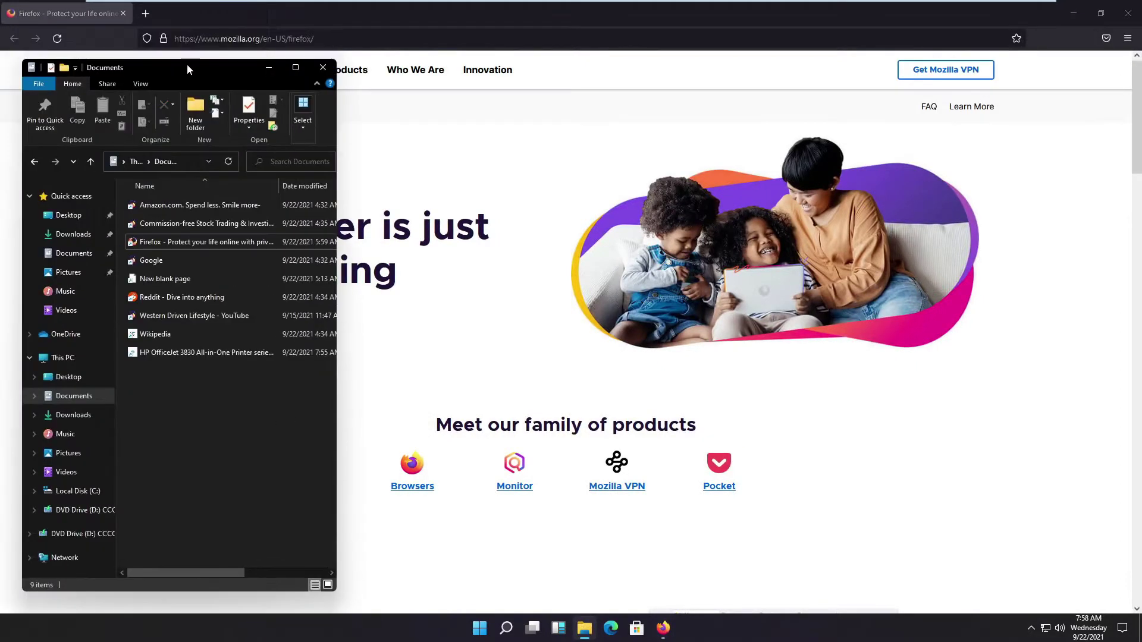
{"action": "left_click", "coordinate": [168, 522]}
{"action": "double_click", "coordinate": [151, 262]}
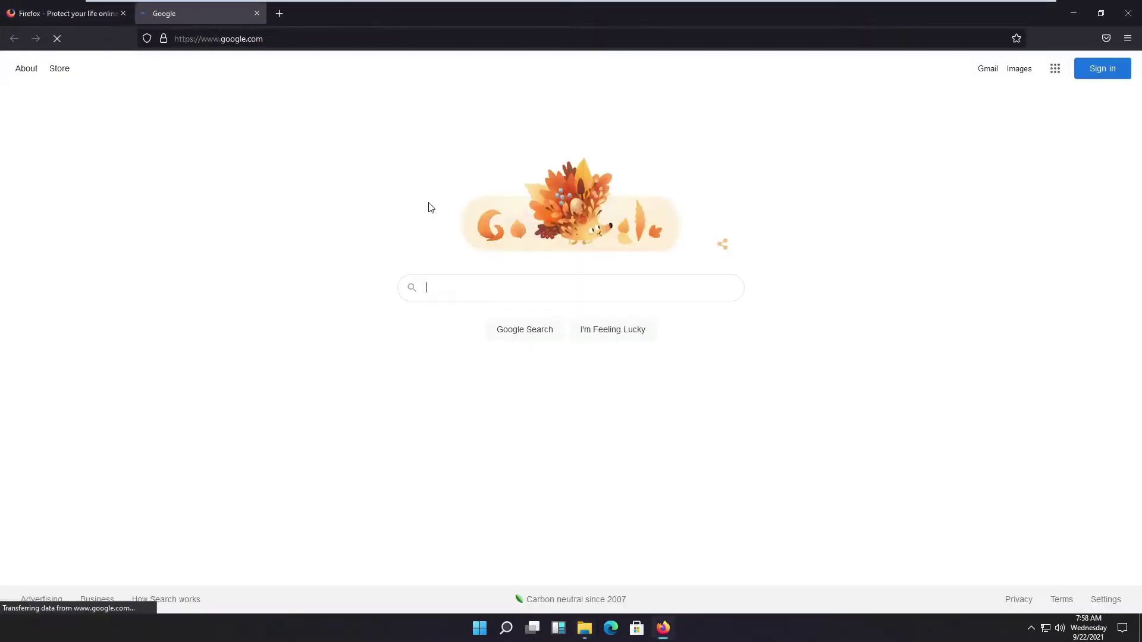
{"action": "middle_click", "coordinate": [218, 14]}
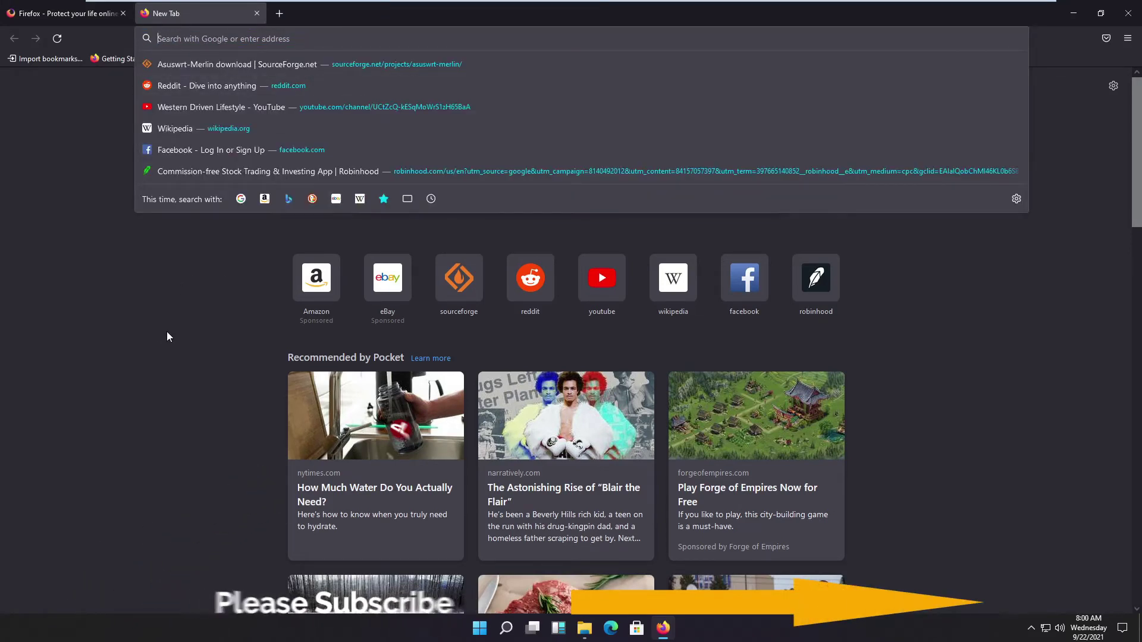
Load about:config and accept the risk warning to reach Advanced Preferences
{"action": "type", "text": "abo"}
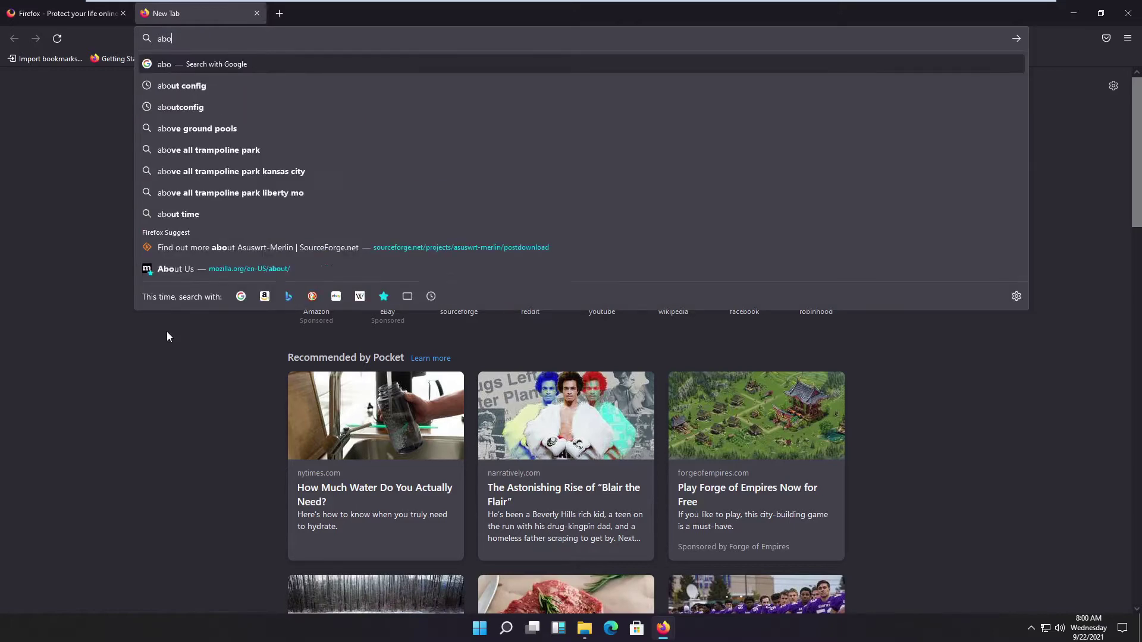
{"action": "type", "text": "ut:"}
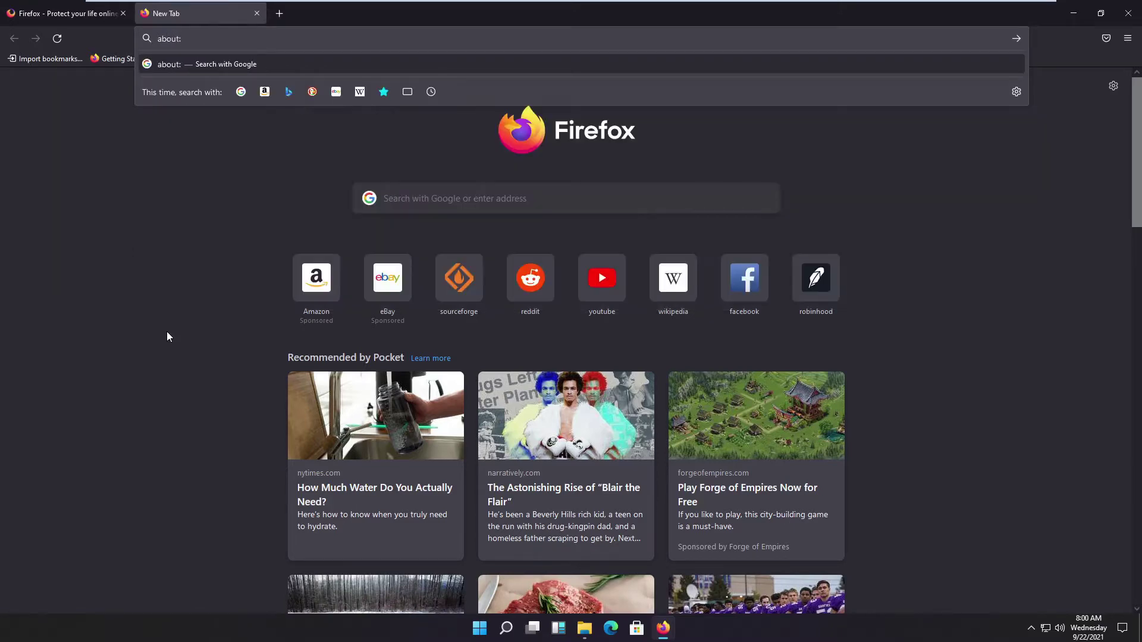
{"action": "type", "text": "conf"}
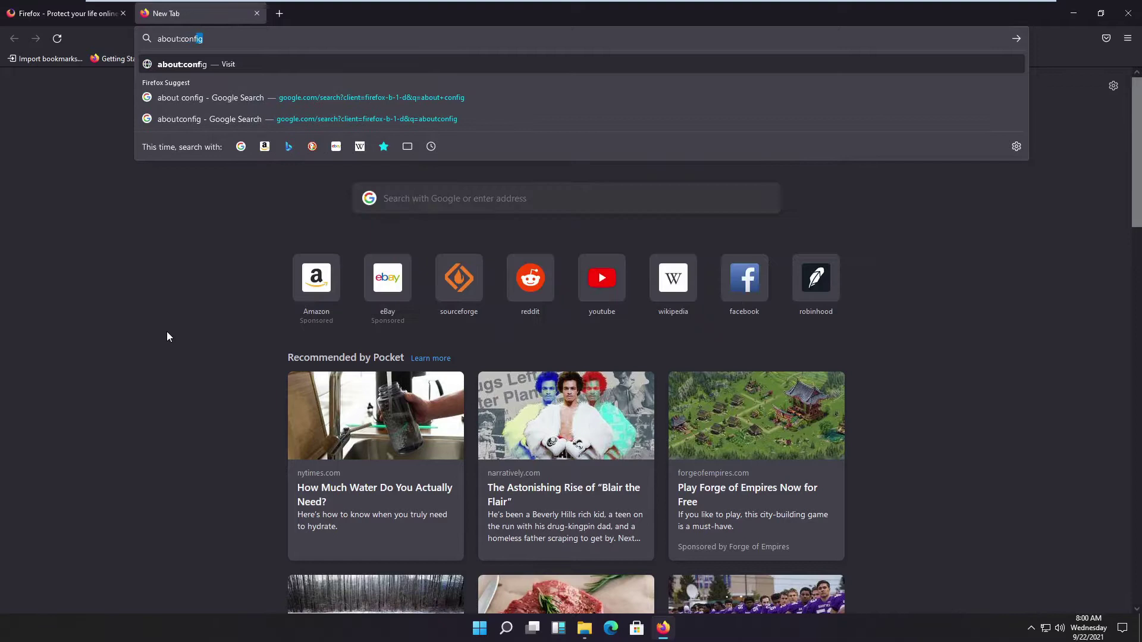
{"action": "type", "text": "ig"}
{"action": "key", "text": "Return"}
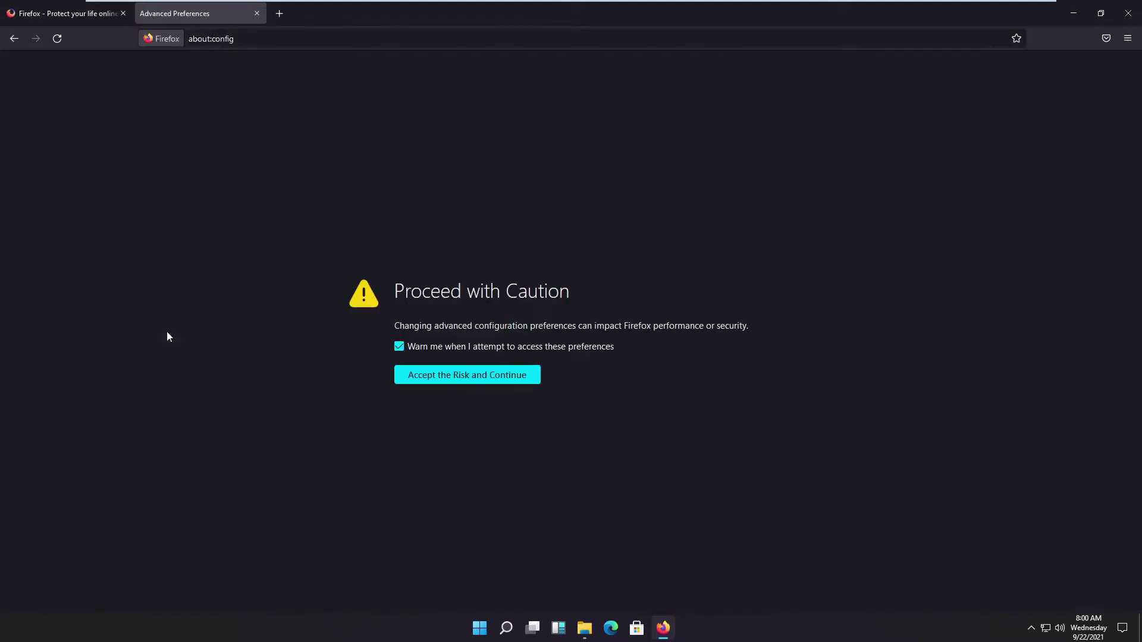
{"action": "left_click", "coordinate": [426, 372]}
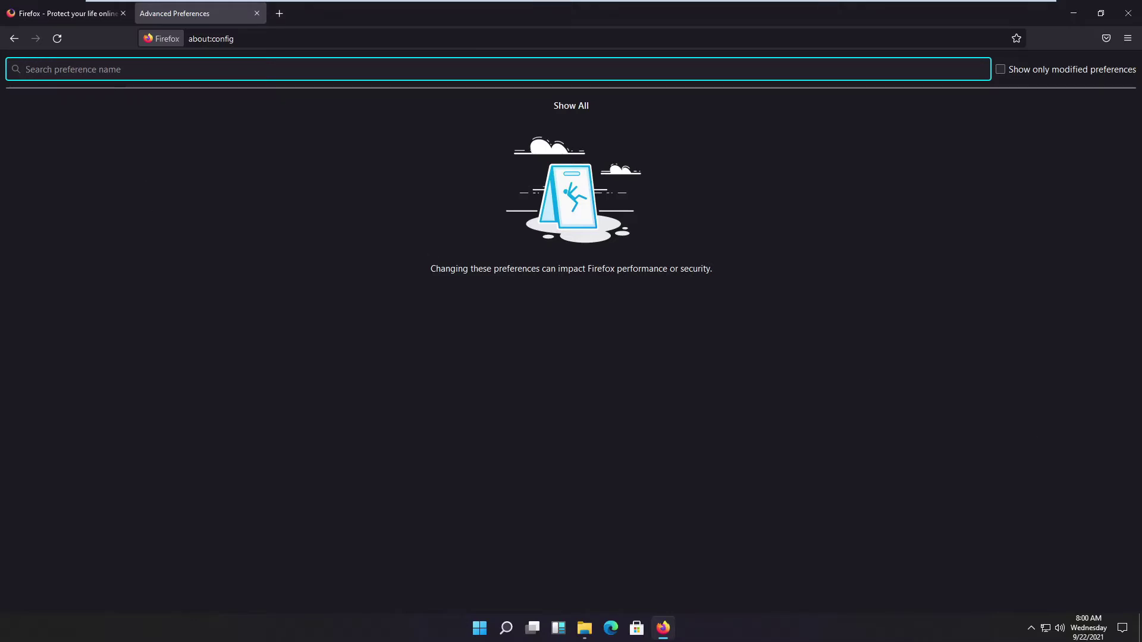
Save browser.link.open_newwindow.override.external as 2 and return to the mozilla.org tab
{"action": "type", "text": "browser.link.open_newwindow"}
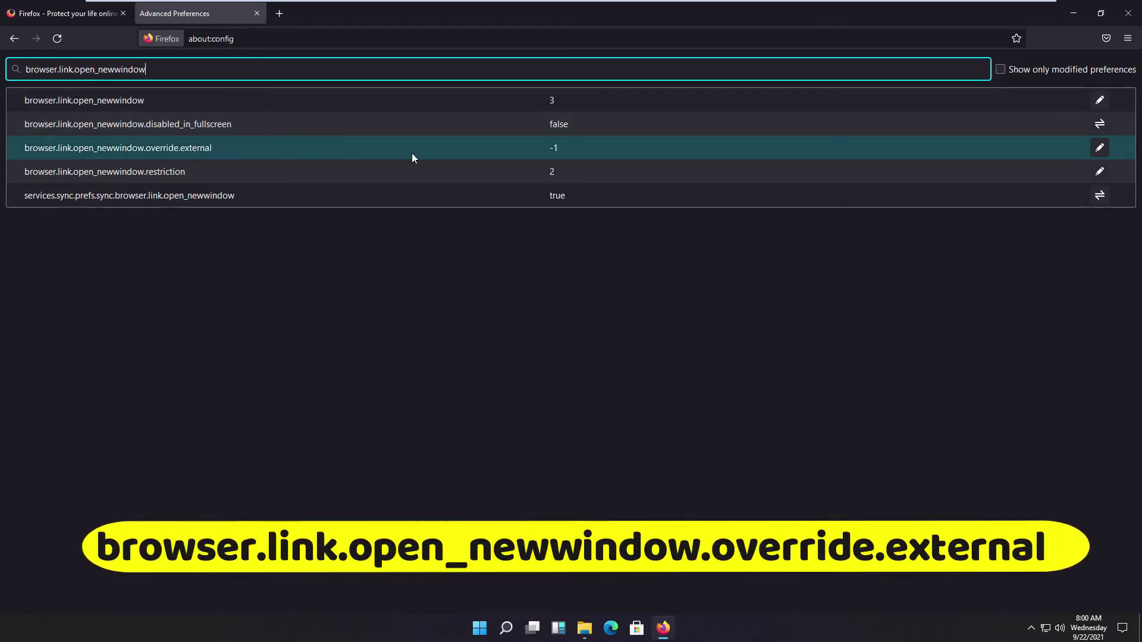
{"action": "left_click", "coordinate": [1099, 149]}
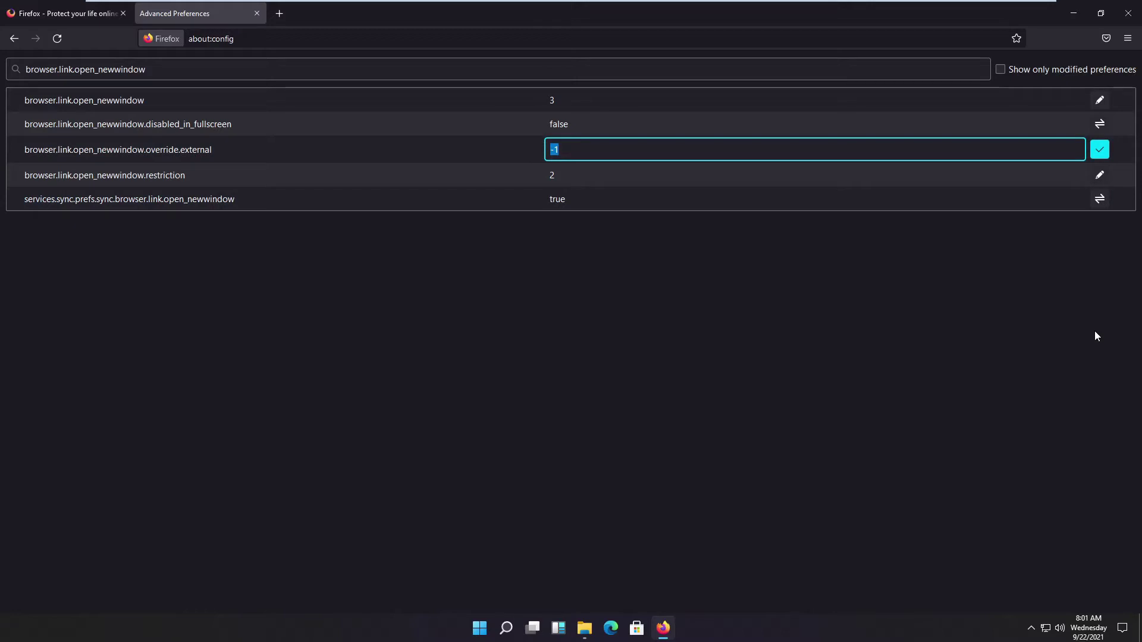
{"action": "type", "text": "2"}
{"action": "left_click", "coordinate": [1099, 151]}
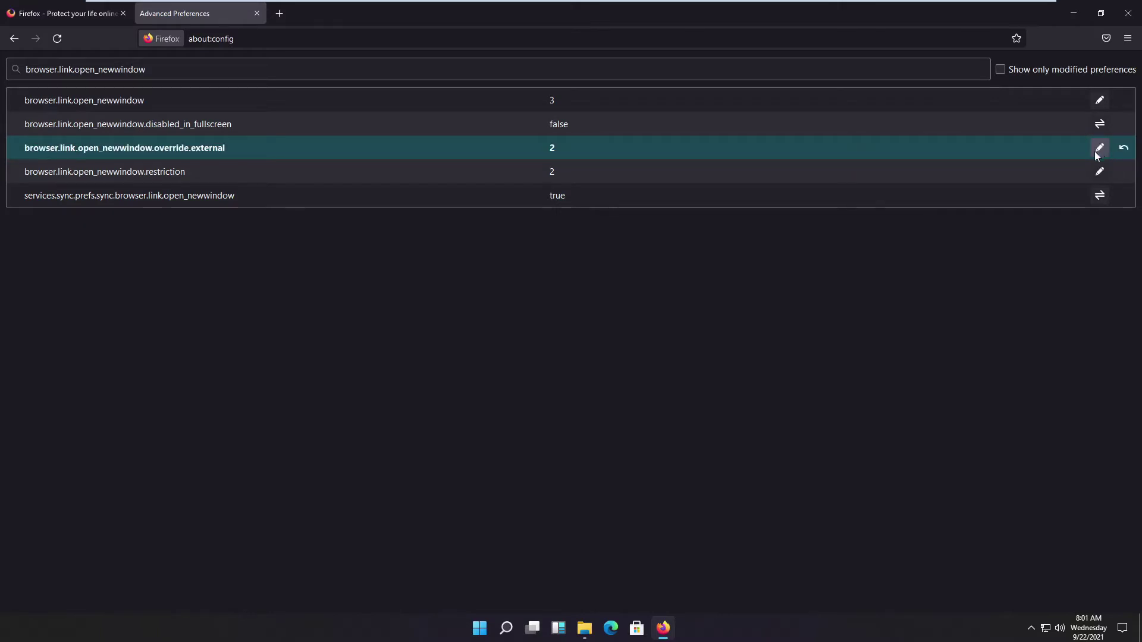
{"action": "left_click", "coordinate": [97, 12]}
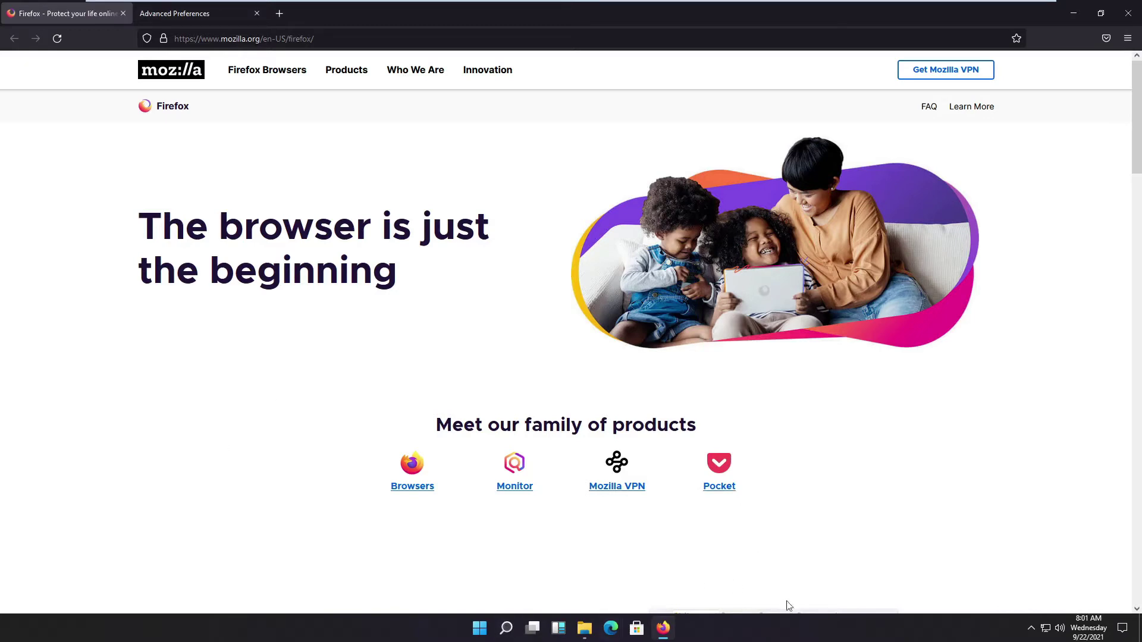
Open the Google shortcut, confirm it opens in a separate window, then close it and Explorer
{"action": "left_click", "coordinate": [586, 630]}
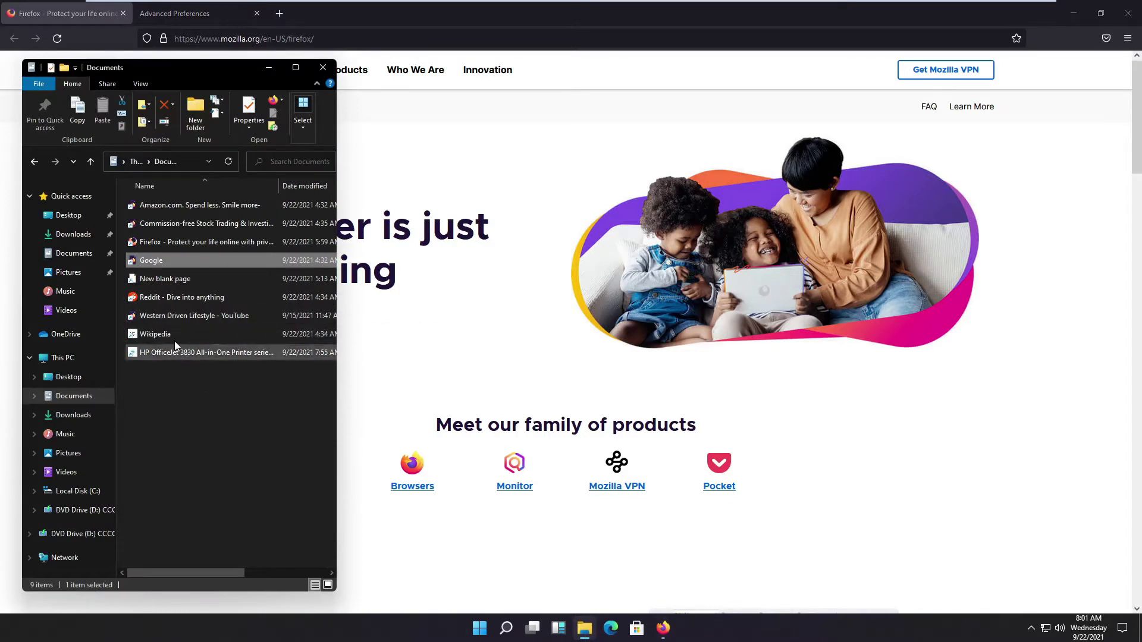
{"action": "double_click", "coordinate": [156, 262]}
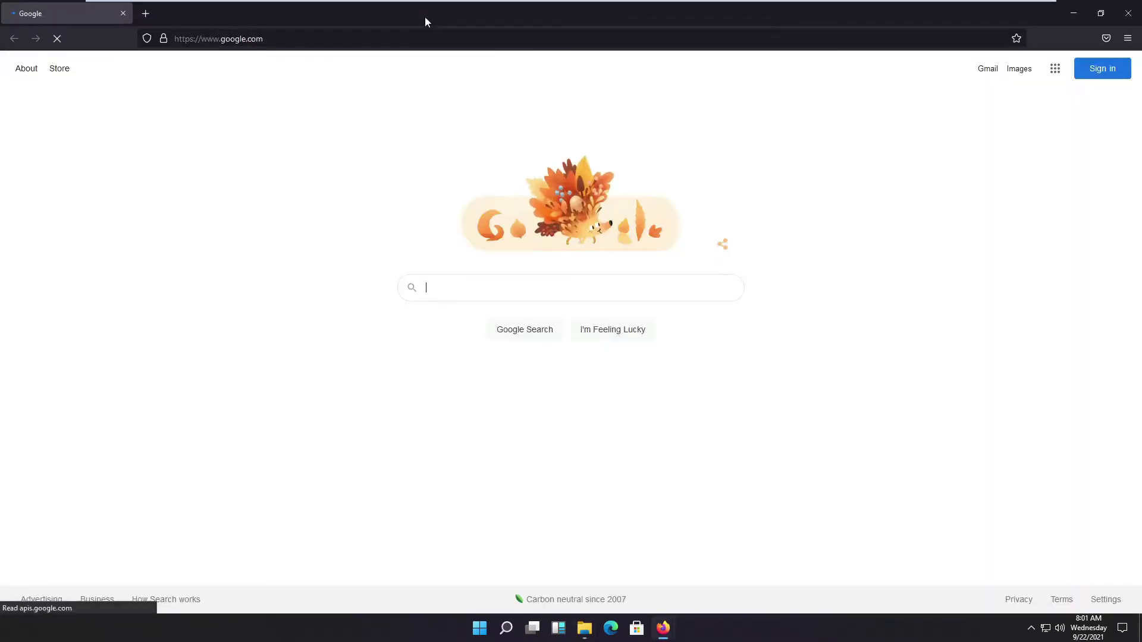
{"action": "left_click_drag", "start_coordinate": [430, 14], "coordinate": [775, 153]}
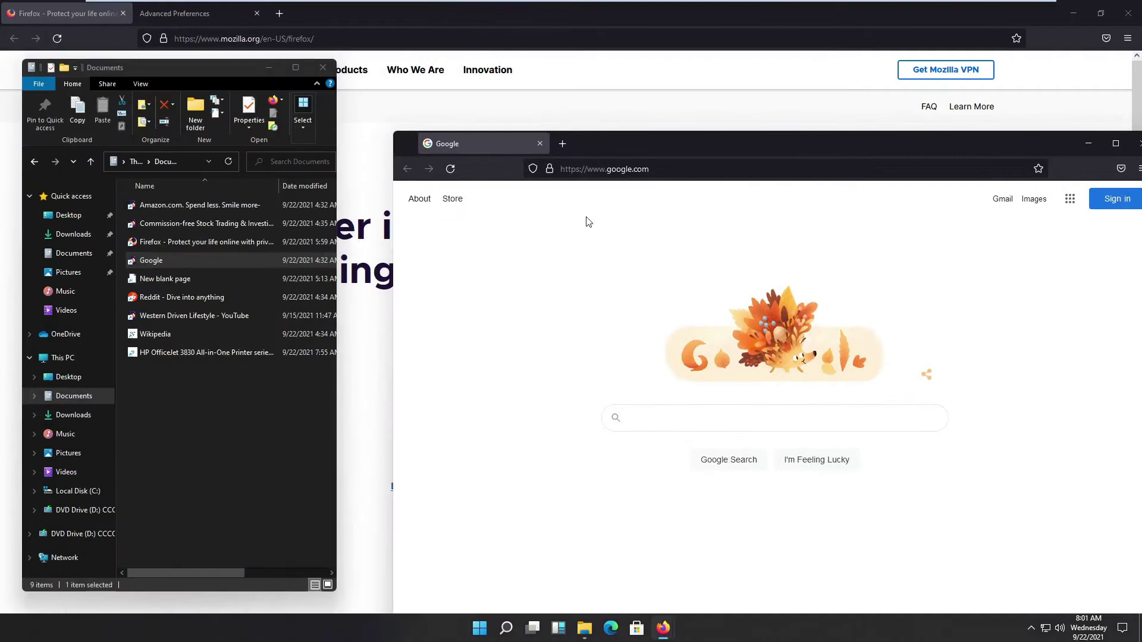
{"action": "key", "text": "alt+F4"}
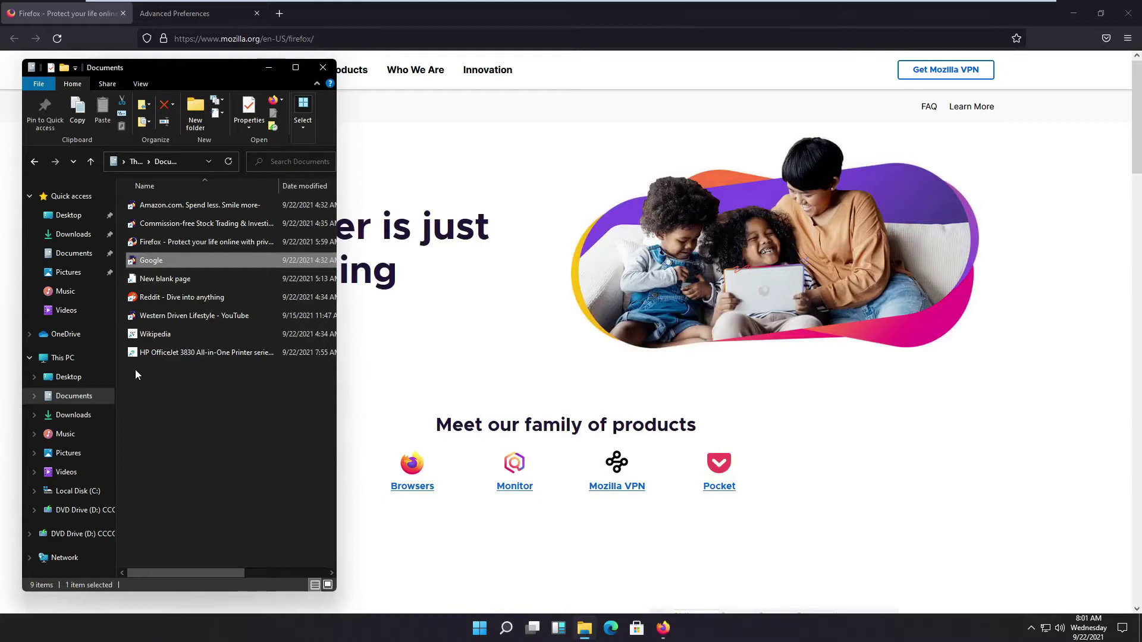
{"action": "key", "text": "alt+F4"}
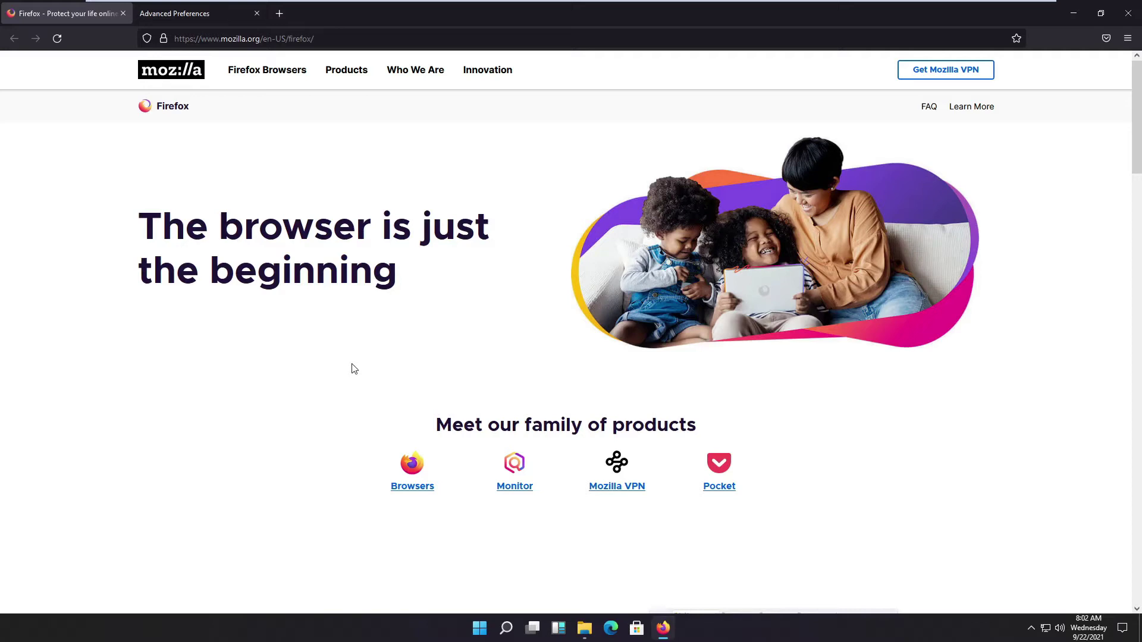
Change browser.link.open_newwindow.override.external to 1 and return to the mozilla.org tab
{"action": "left_click", "coordinate": [209, 20]}
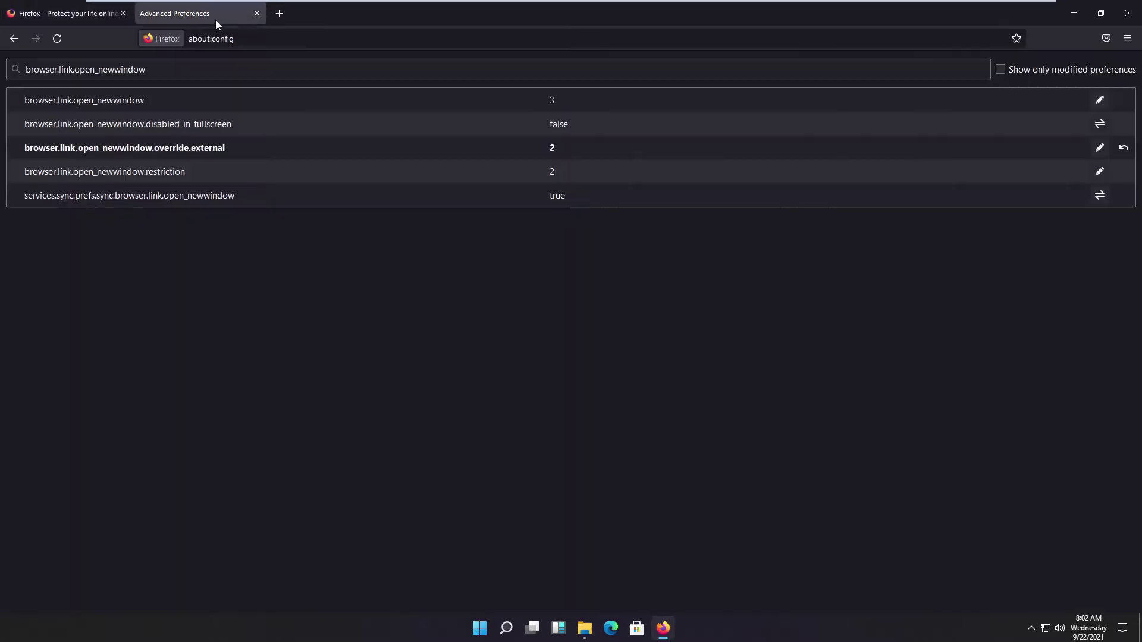
{"action": "double_click", "coordinate": [631, 147]}
{"action": "type", "text": "1"}
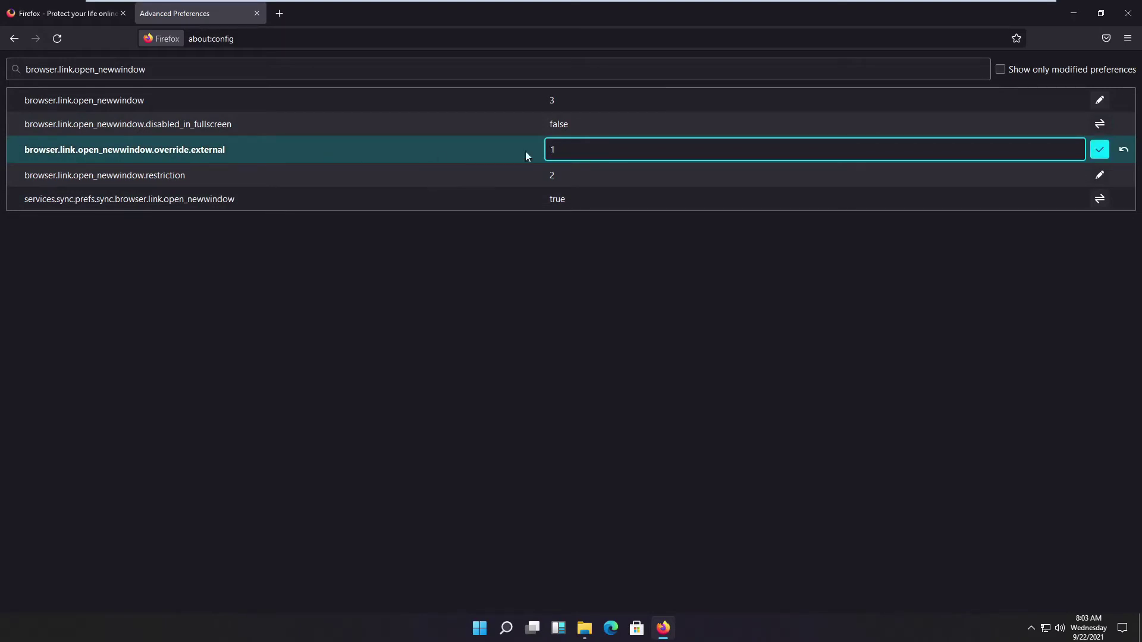
{"action": "left_click", "coordinate": [1099, 150]}
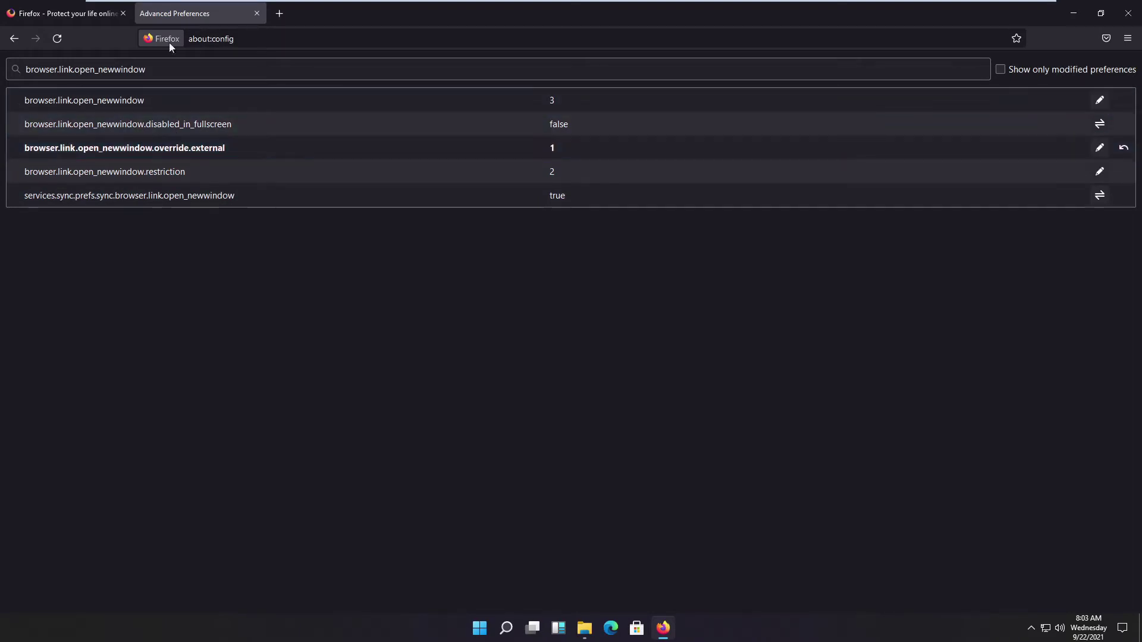
{"action": "left_click", "coordinate": [62, 14]}
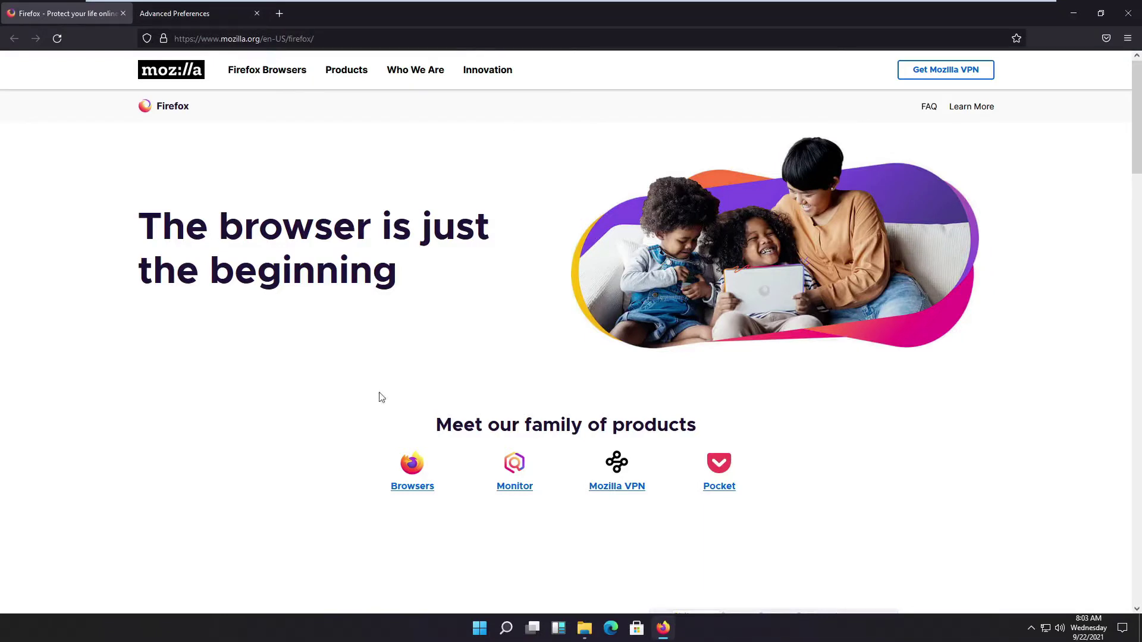
Open the Google shortcut from Documents, then open Wikipedia from top sites in a new tab
{"action": "key", "text": "super+e"}
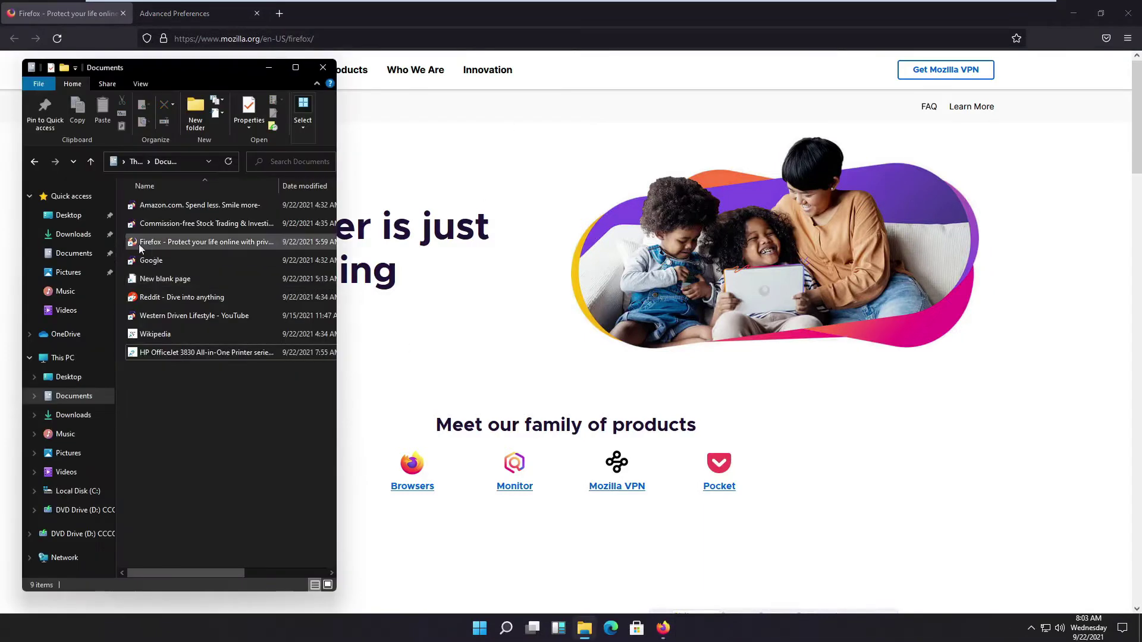
{"action": "double_click", "coordinate": [165, 268]}
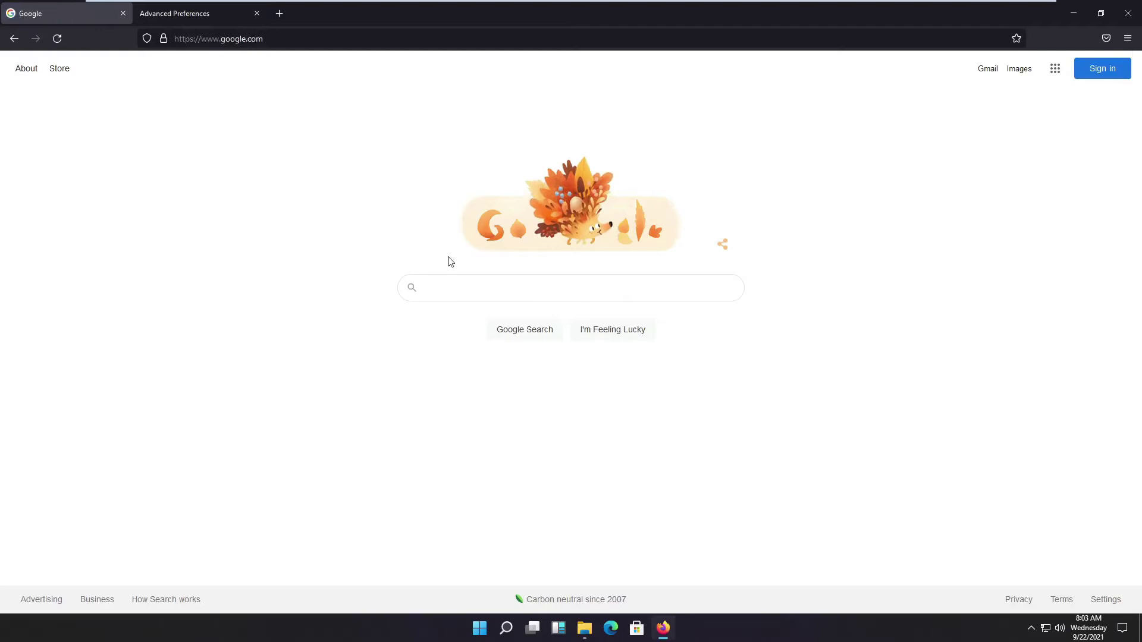
{"action": "left_click", "coordinate": [280, 14]}
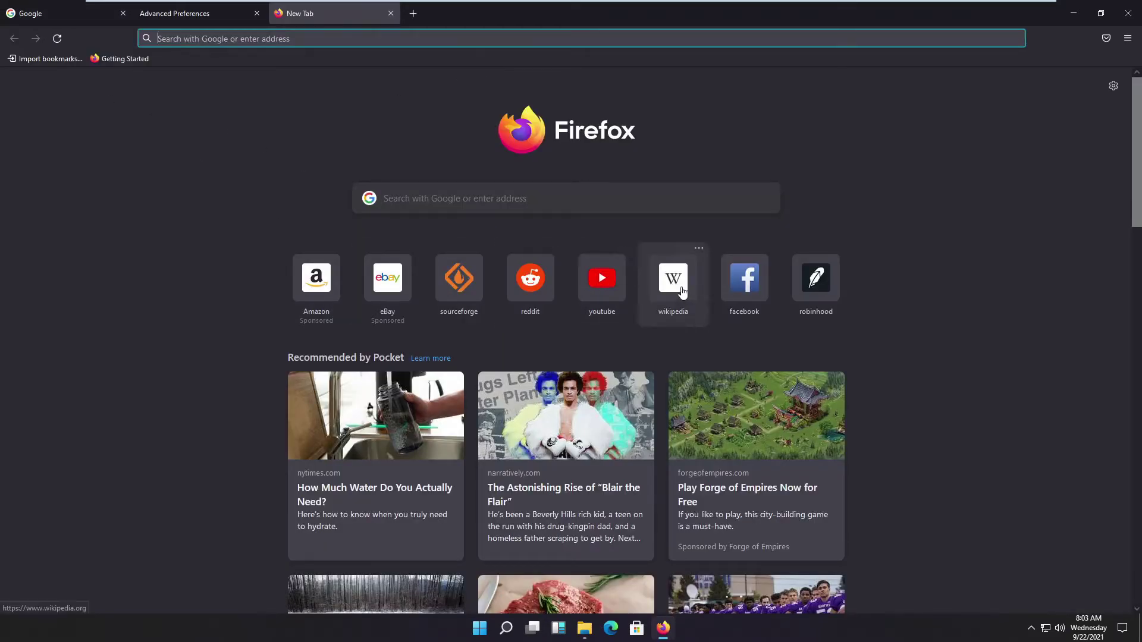
{"action": "left_click", "coordinate": [665, 297]}
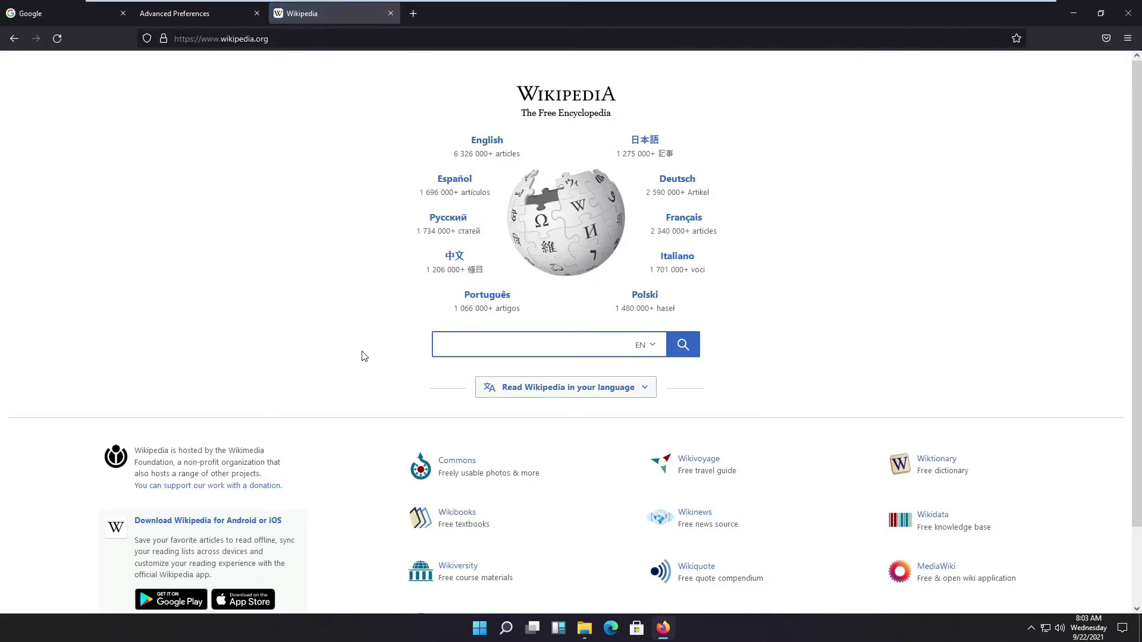
Open the 'Western Driven Lifestyle - YouTube' shortcut from the Documents folder
{"action": "left_click", "coordinate": [584, 635]}
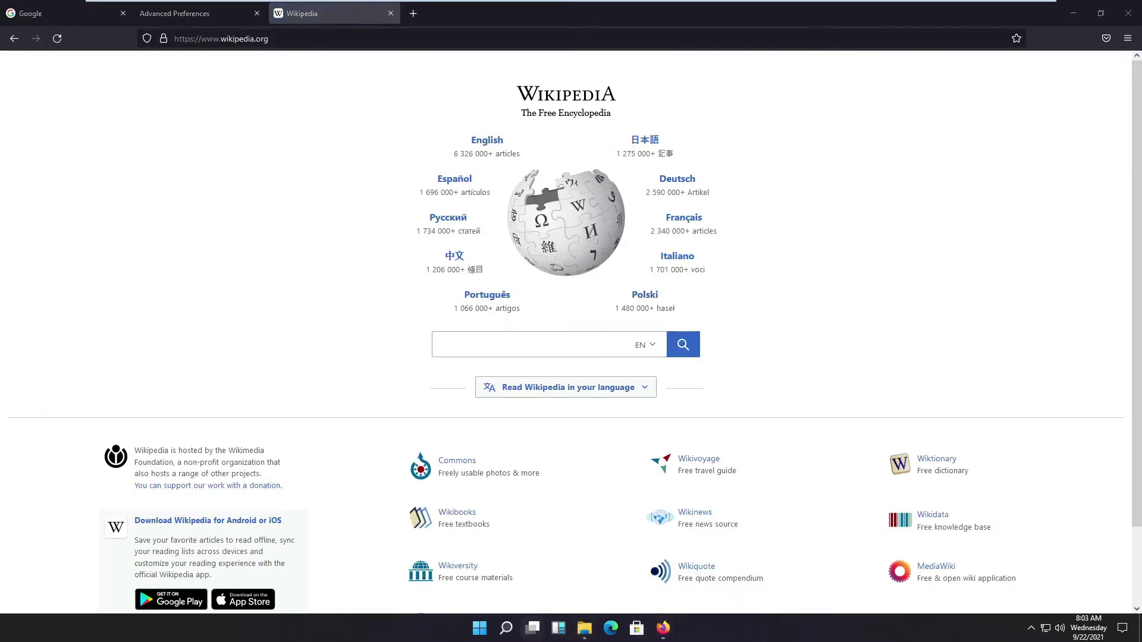
{"action": "left_click", "coordinate": [585, 634]}
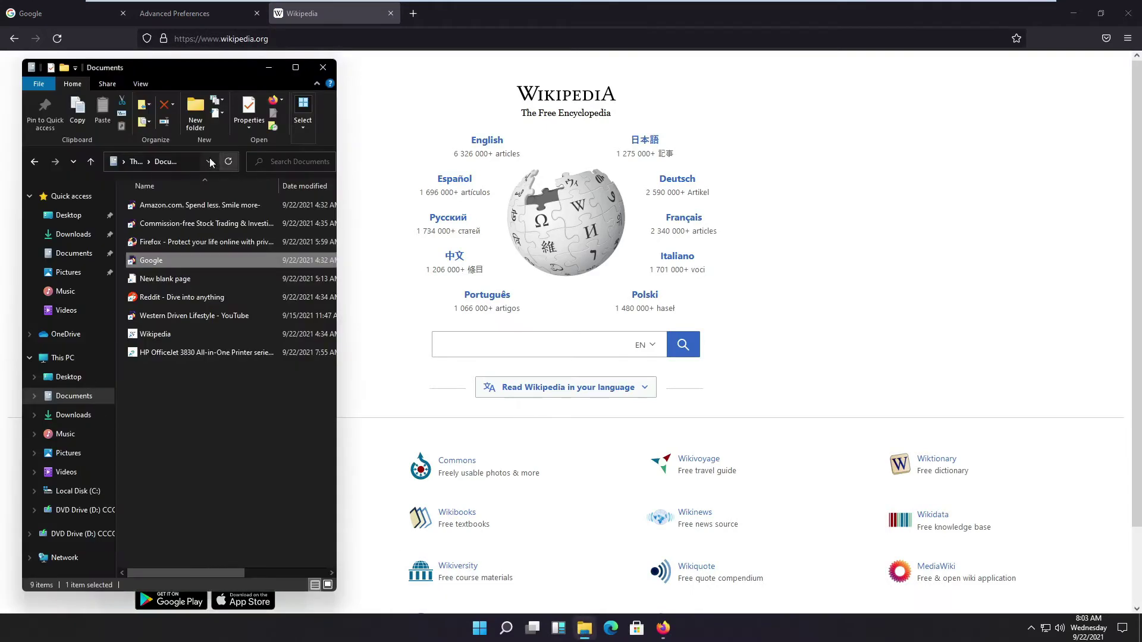
{"action": "left_click", "coordinate": [158, 452]}
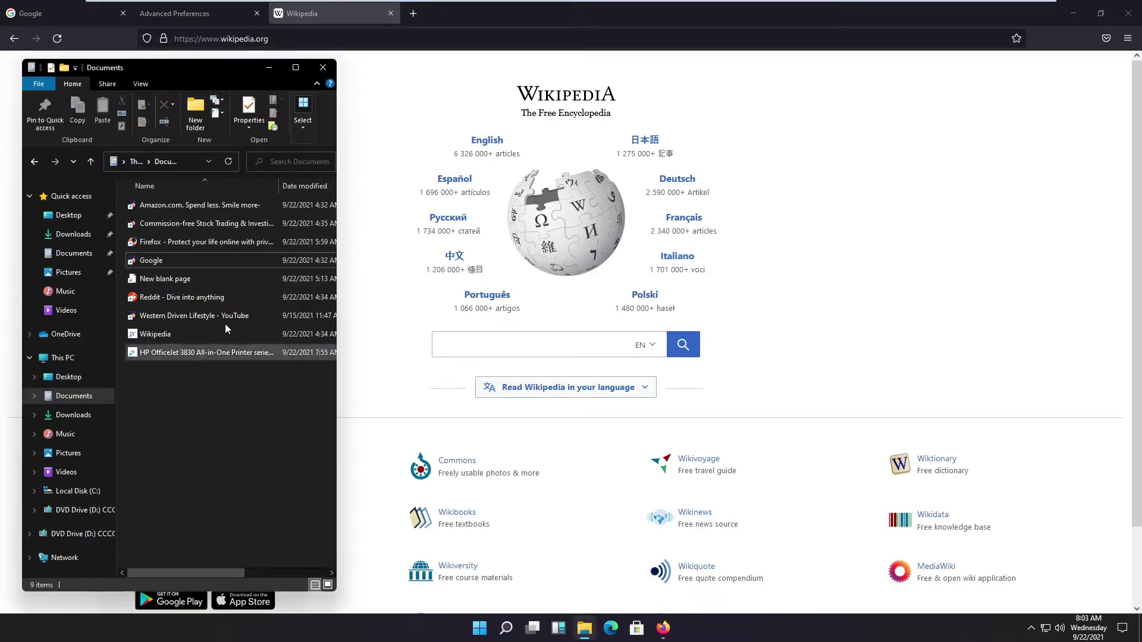
{"action": "double_click", "coordinate": [173, 315]}
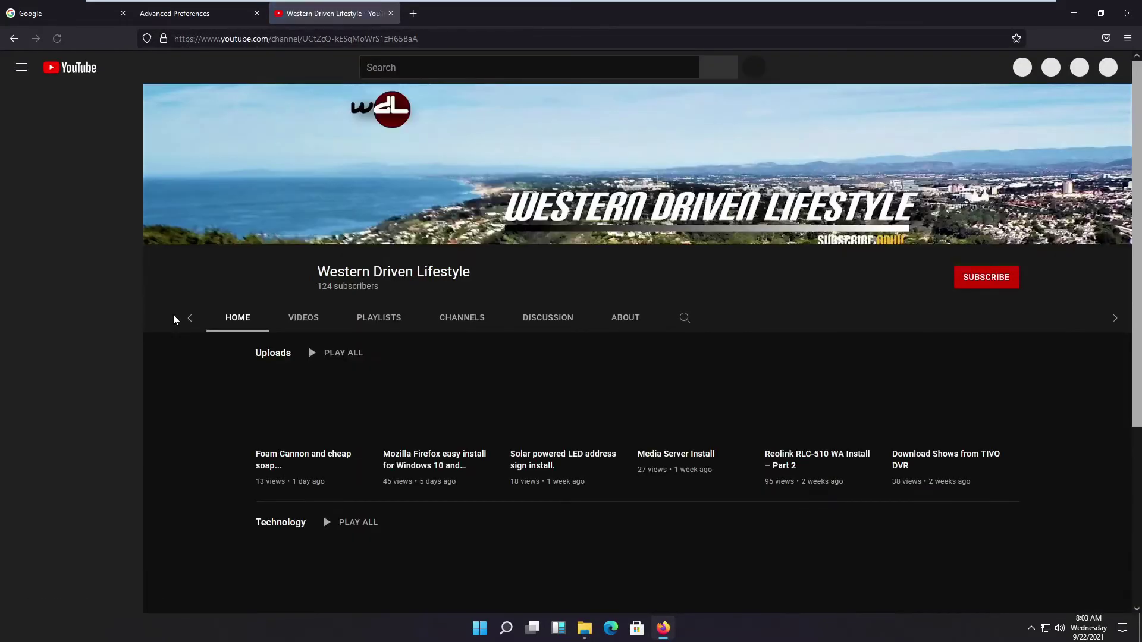
Save 3 as the override.external value in about:config, then bring back the Documents window
{"action": "left_click", "coordinate": [174, 13]}
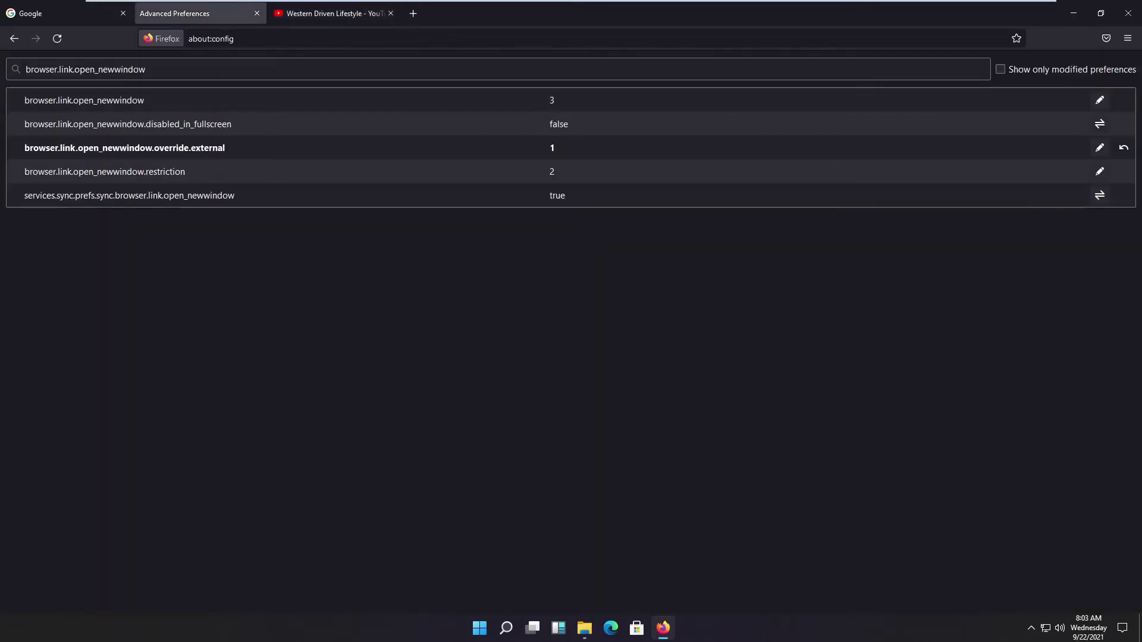
{"action": "double_click", "coordinate": [381, 149]}
{"action": "type", "text": "3"}
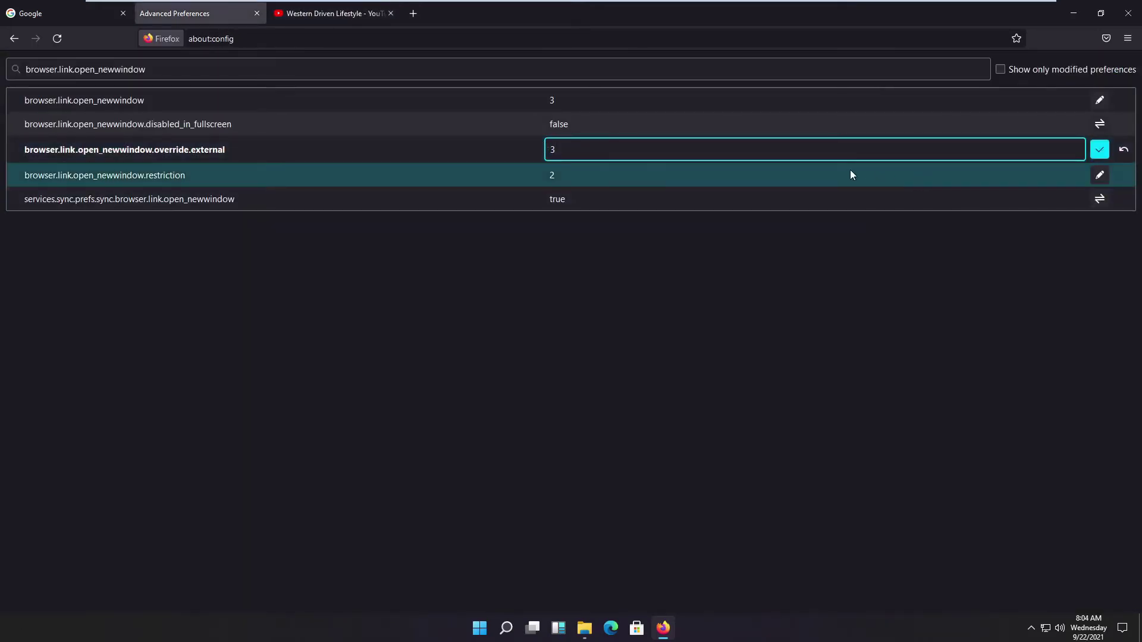
{"action": "left_click", "coordinate": [1101, 146]}
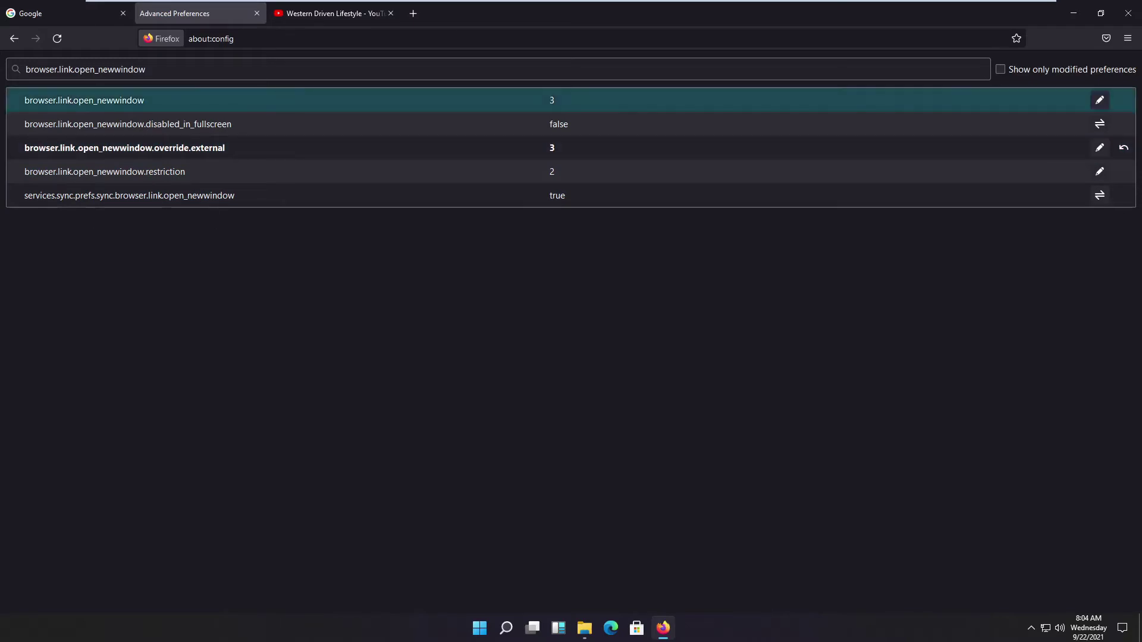
{"action": "left_click", "coordinate": [585, 628]}
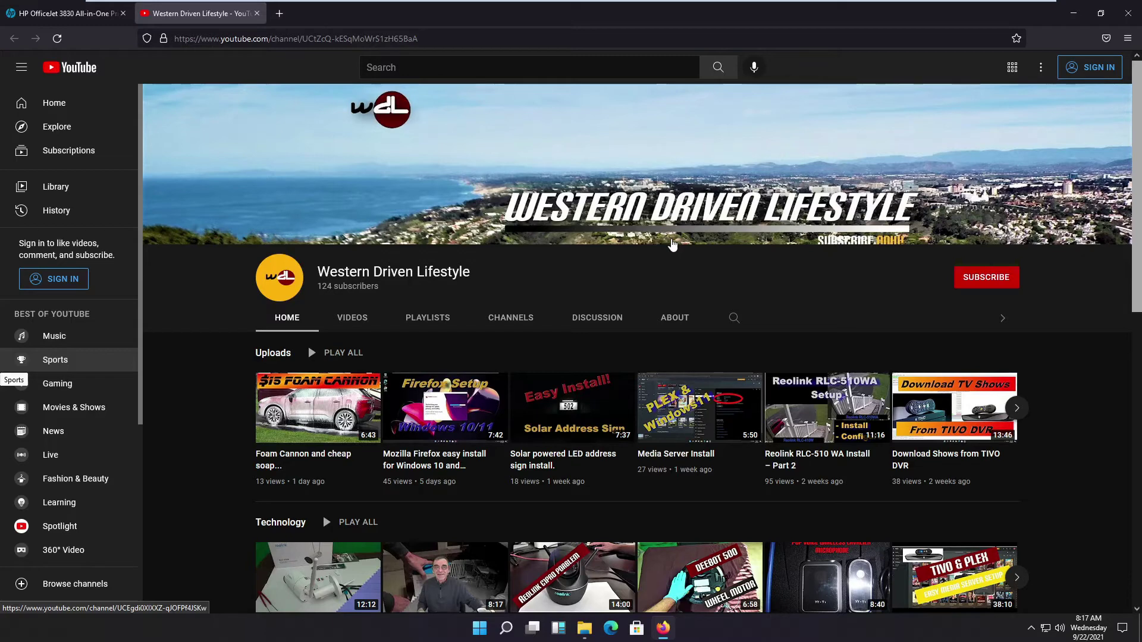
Reload about:config from the address bar and save browser.download.folderList as 0
{"action": "left_click", "coordinate": [154, 42]}
{"action": "key", "text": "BackSpace"}
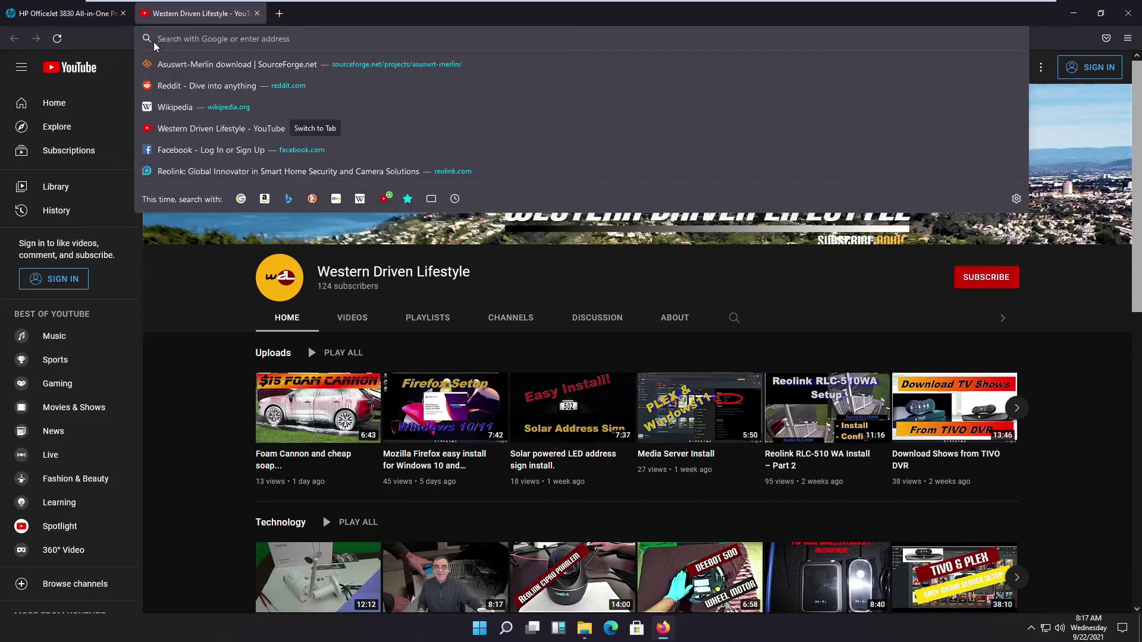
{"action": "type", "text": "abo"}
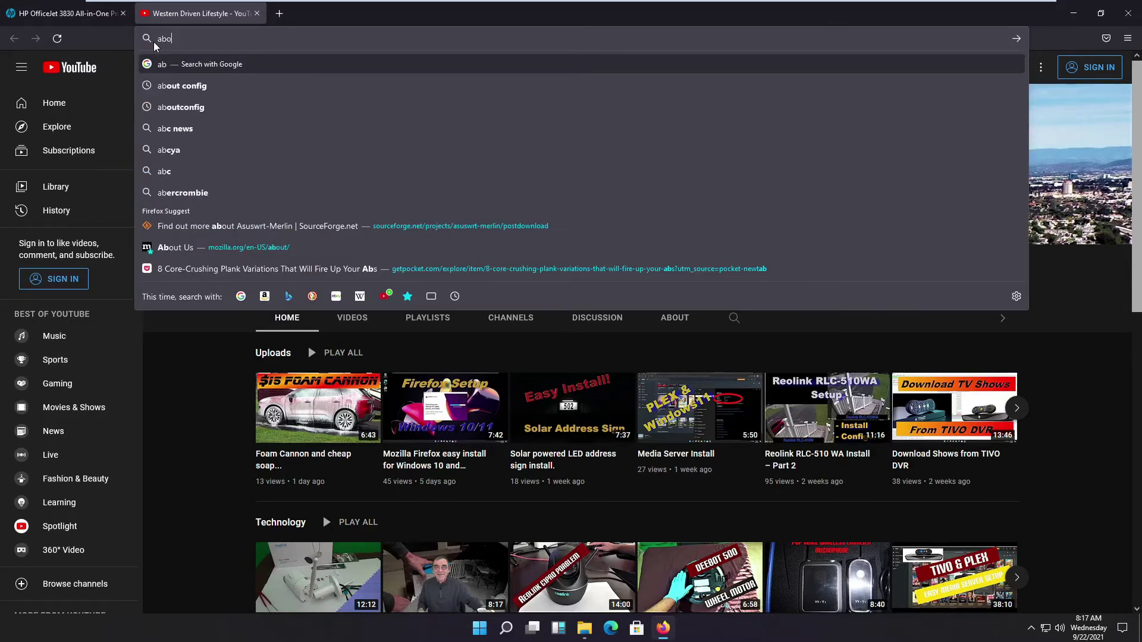
{"action": "type", "text": "ut:"}
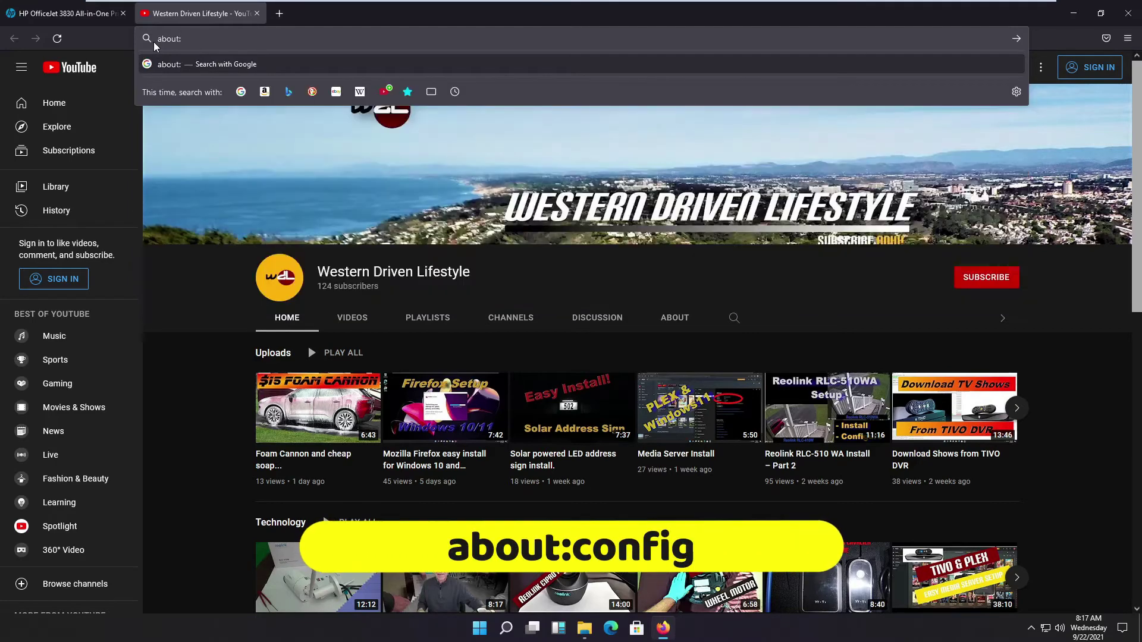
{"action": "type", "text": "config"}
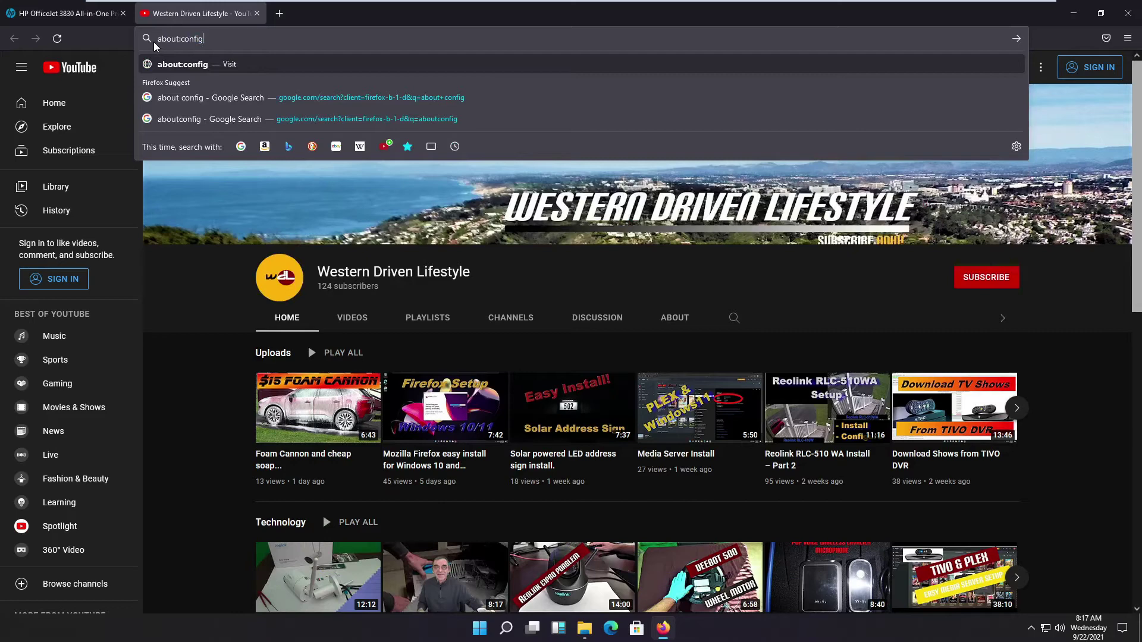
{"action": "key", "text": "Return"}
{"action": "key", "text": "Return"}
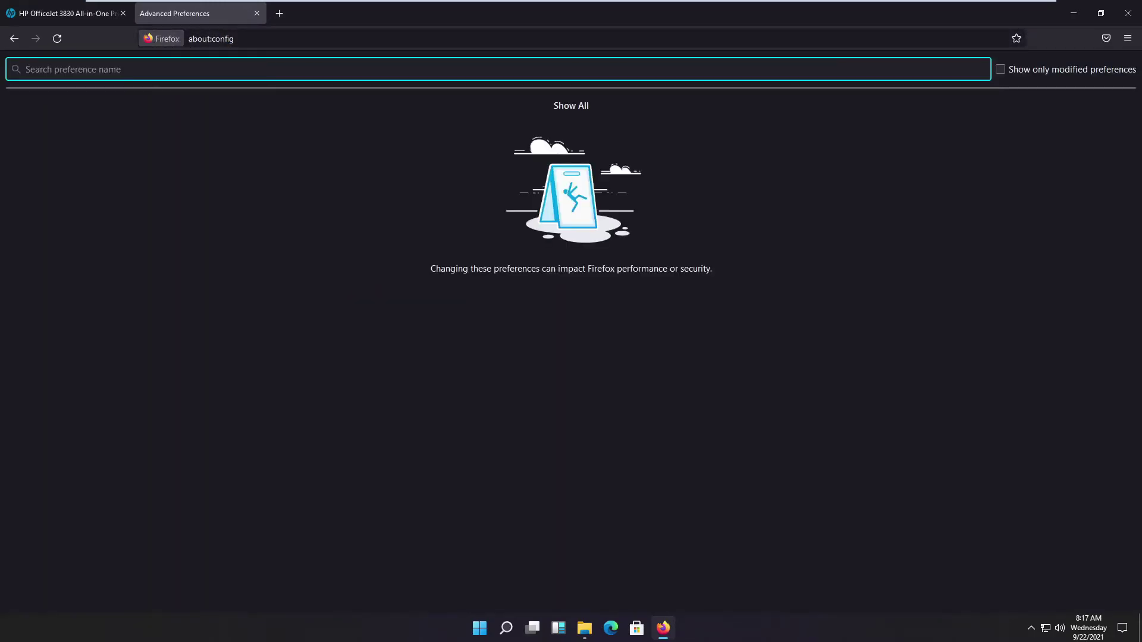
{"action": "type", "text": "browser.download.folderList"}
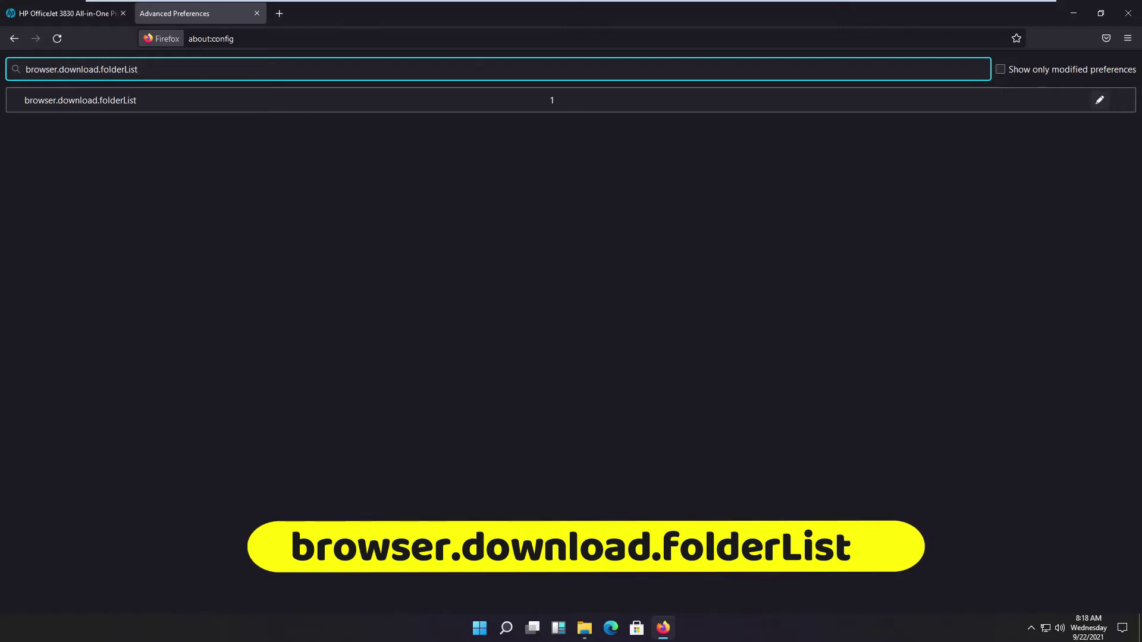
{"action": "left_click", "coordinate": [1098, 101]}
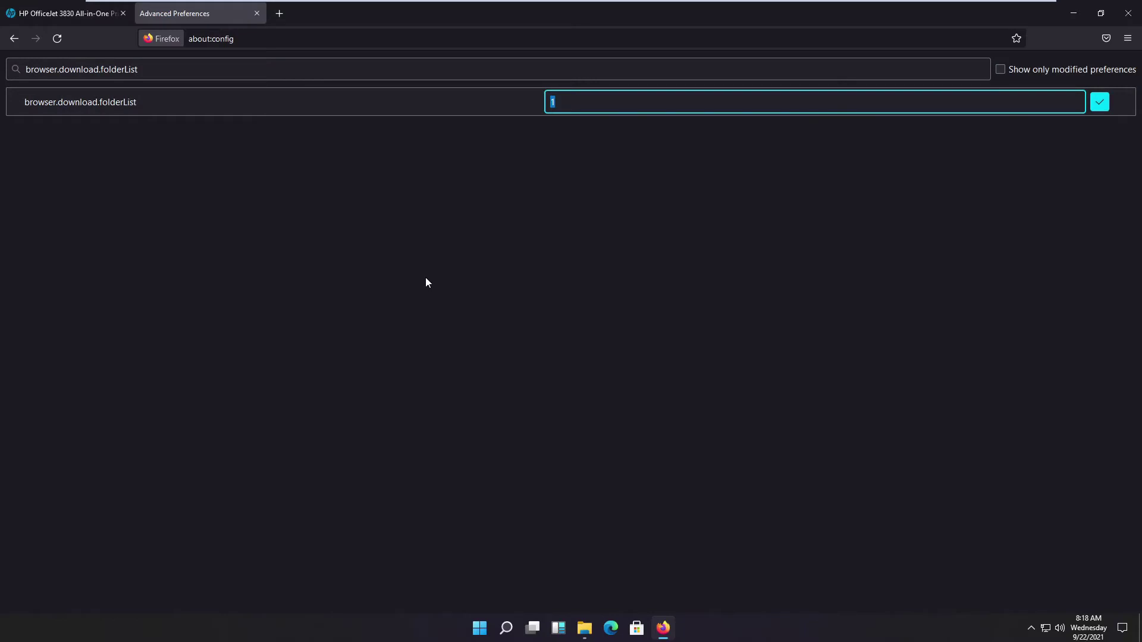
{"action": "type", "text": "0"}
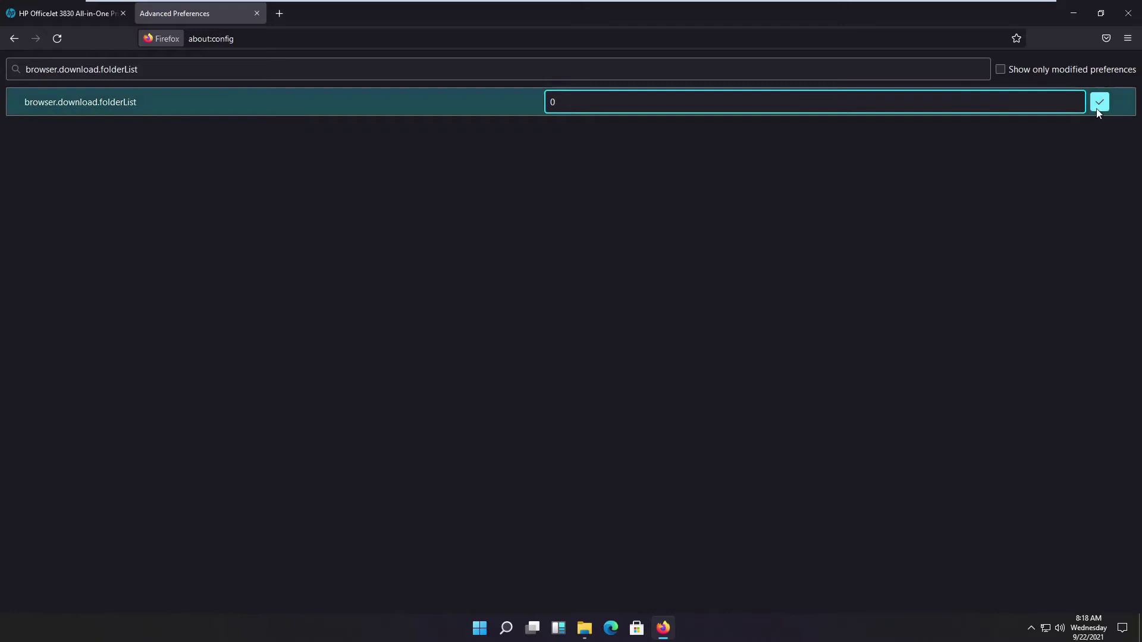
{"action": "left_click", "coordinate": [1097, 105]}
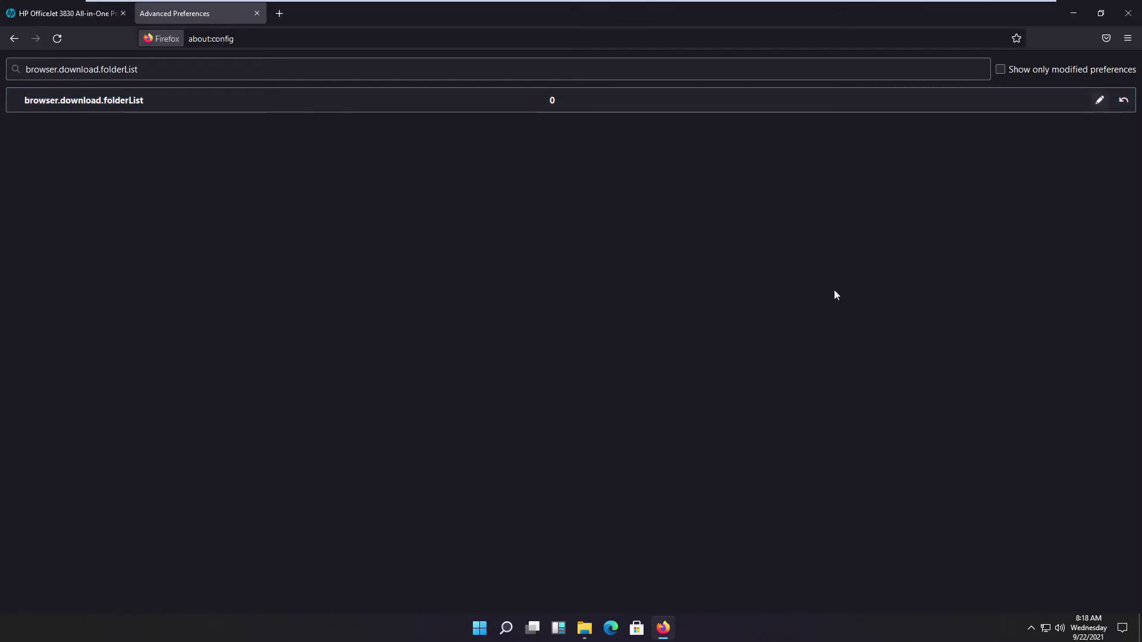
Save the OJ3830_2021A.exe firmware from the HP support page's Firmware Download link
{"action": "left_click", "coordinate": [36, 19]}
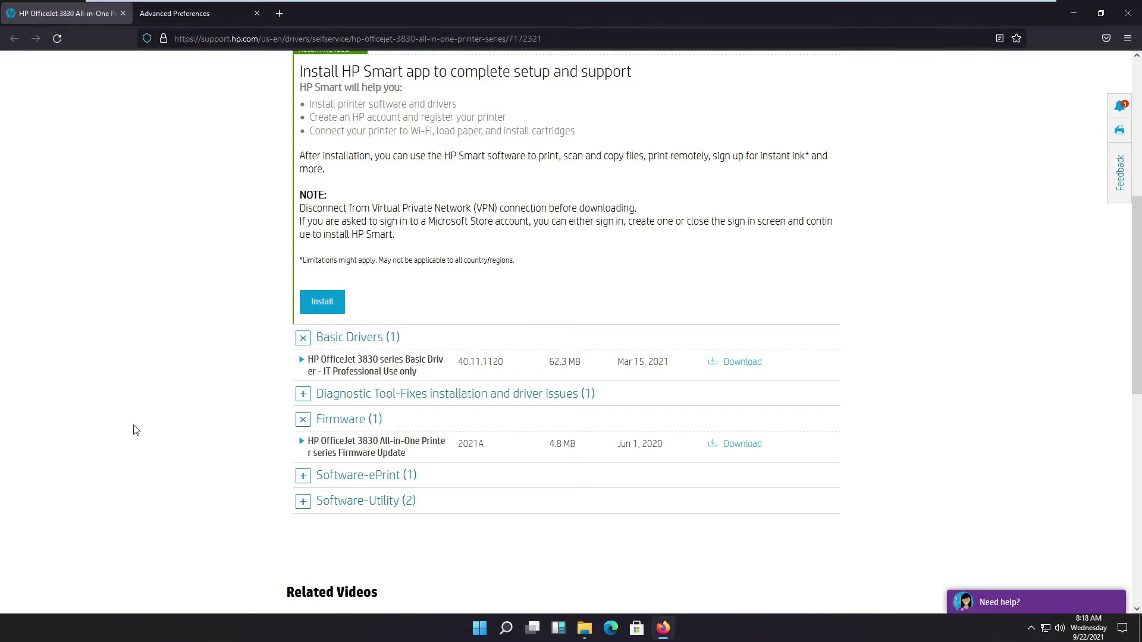
{"action": "left_click", "coordinate": [746, 448]}
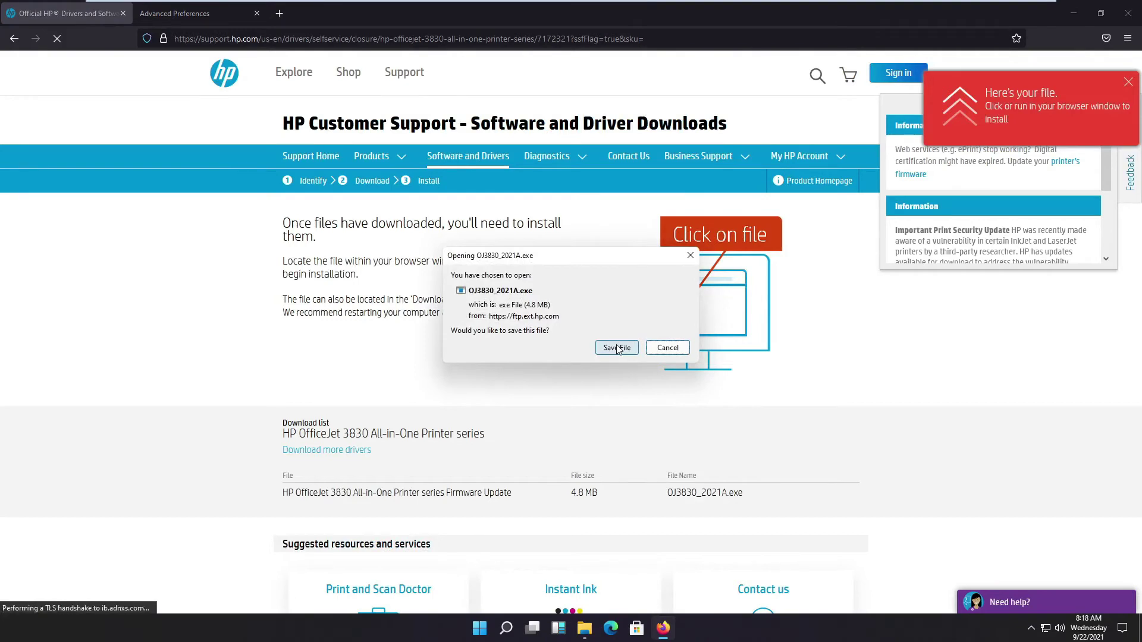
{"action": "left_click", "coordinate": [617, 349]}
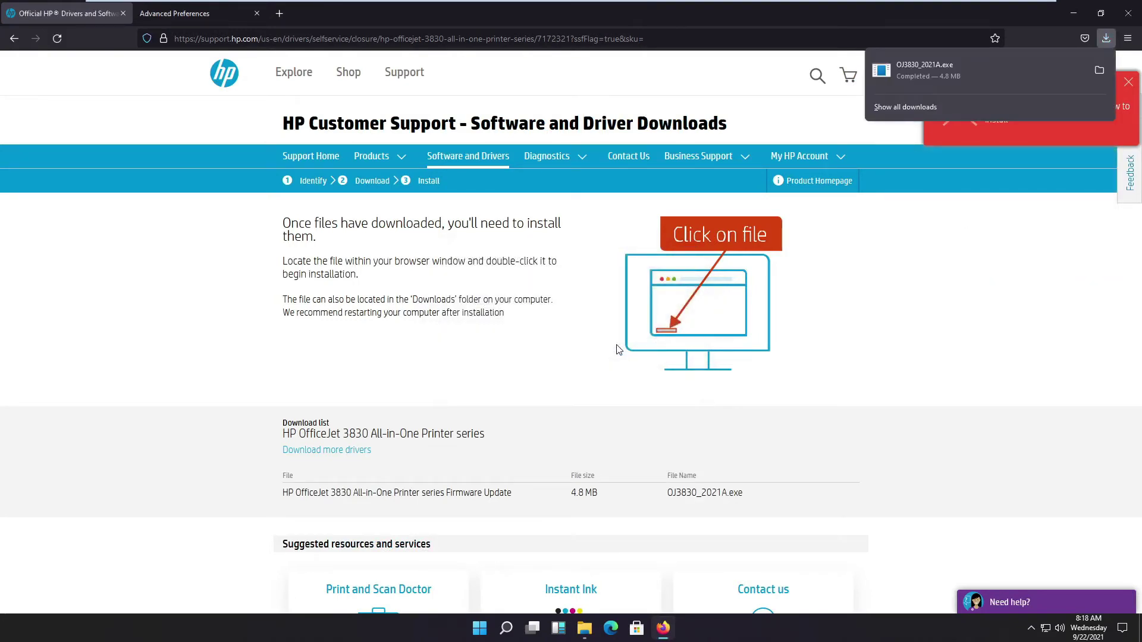
Minimize Firefox and open the downloaded OJ3830 file on the desktop
{"action": "left_click", "coordinate": [1079, 13]}
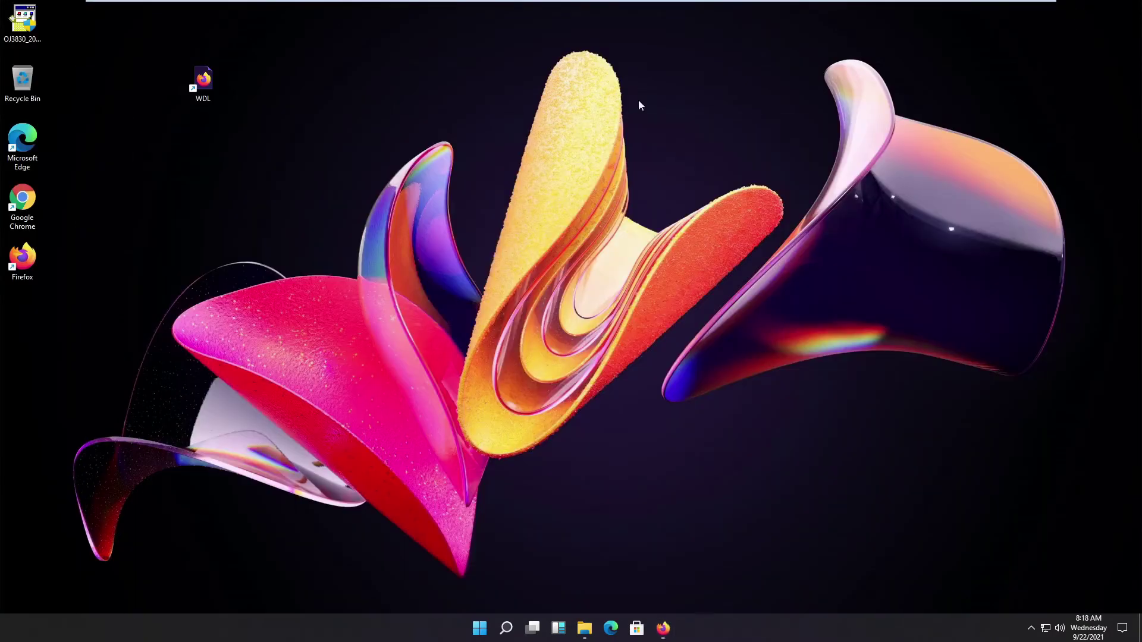
{"action": "left_click", "coordinate": [24, 21]}
{"action": "double_click", "coordinate": [24, 22]}
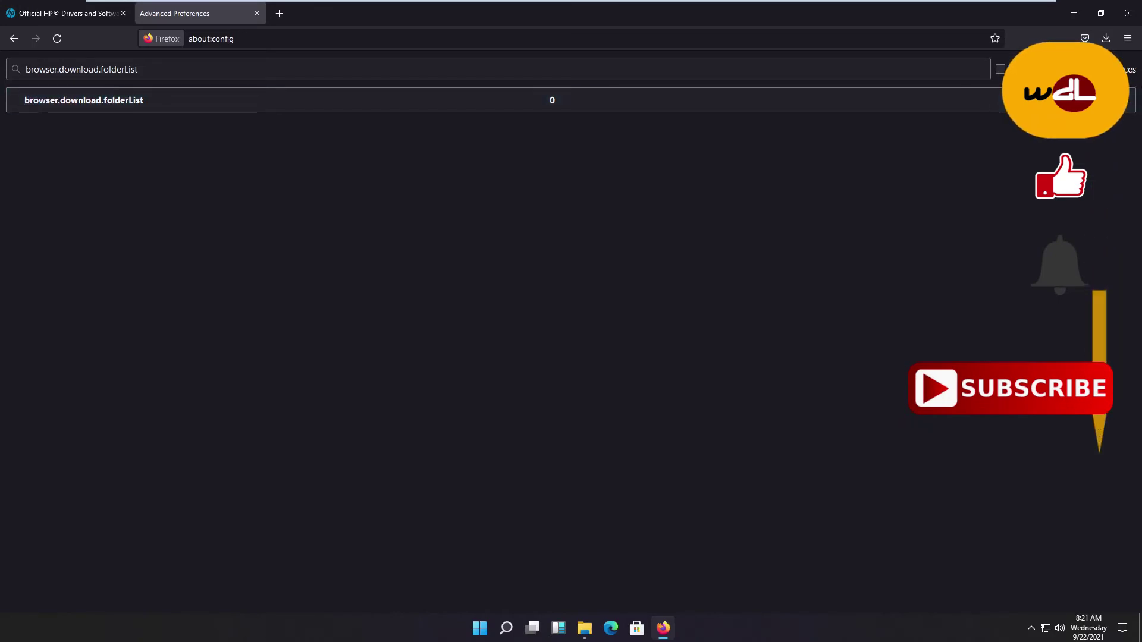
Reset browser.download.folderList to its default value and clear the preference search
{"action": "left_click", "coordinate": [1124, 100]}
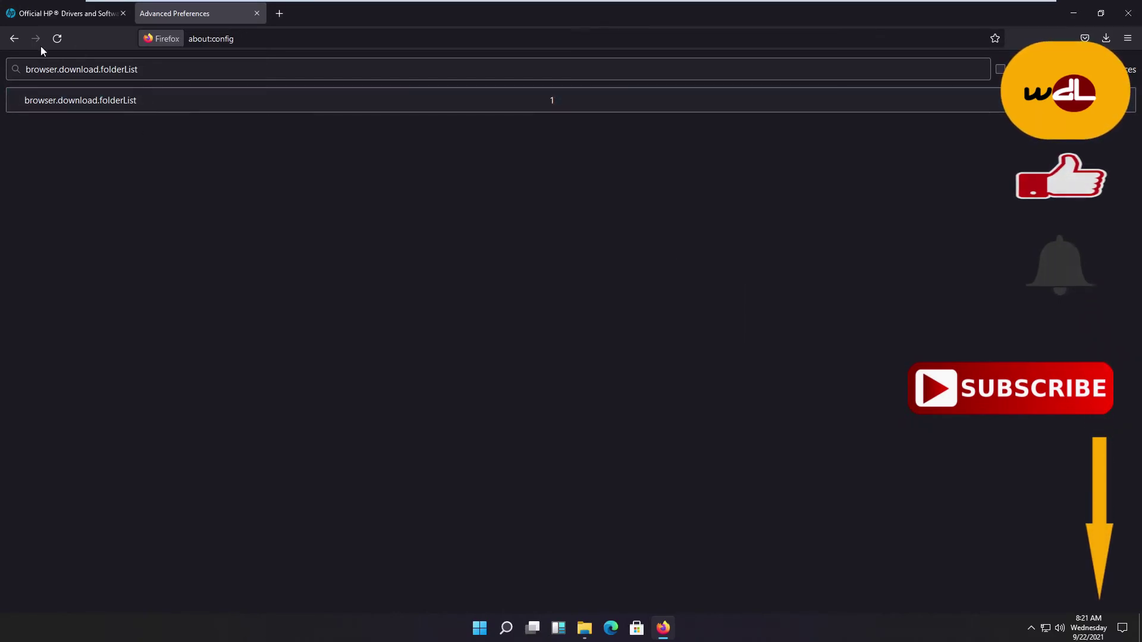
{"action": "key", "text": "ctrl+a"}
{"action": "key", "text": "BackSpace"}
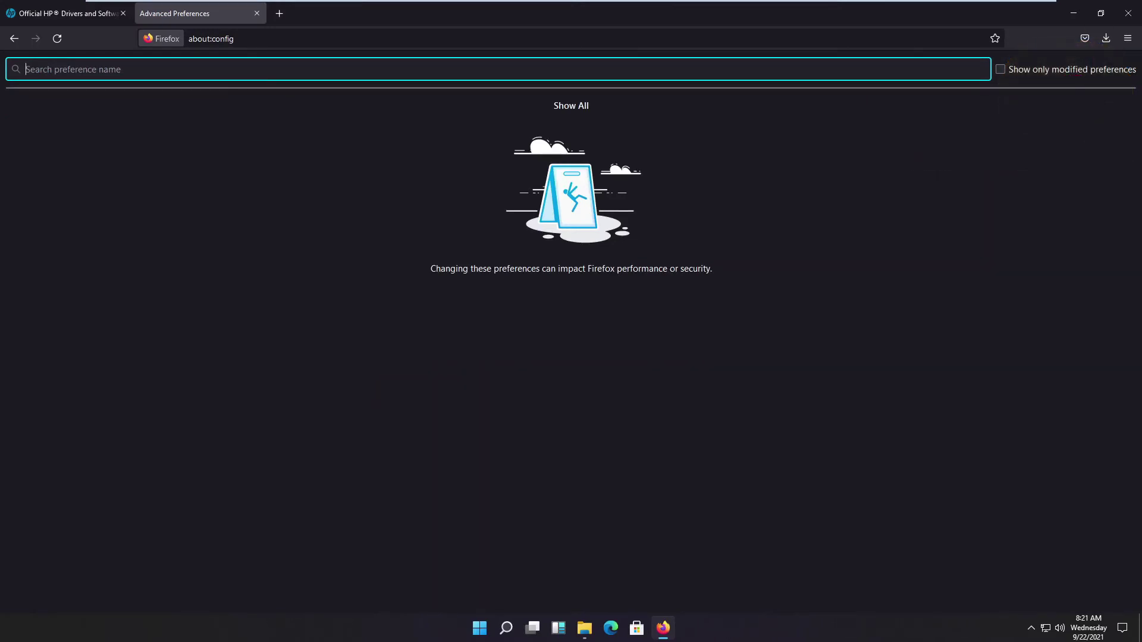
Toggle browser.download.useDownloadDir to false, then return to the HP download page
{"action": "type", "text": "browser.download.useDownloadDir"}
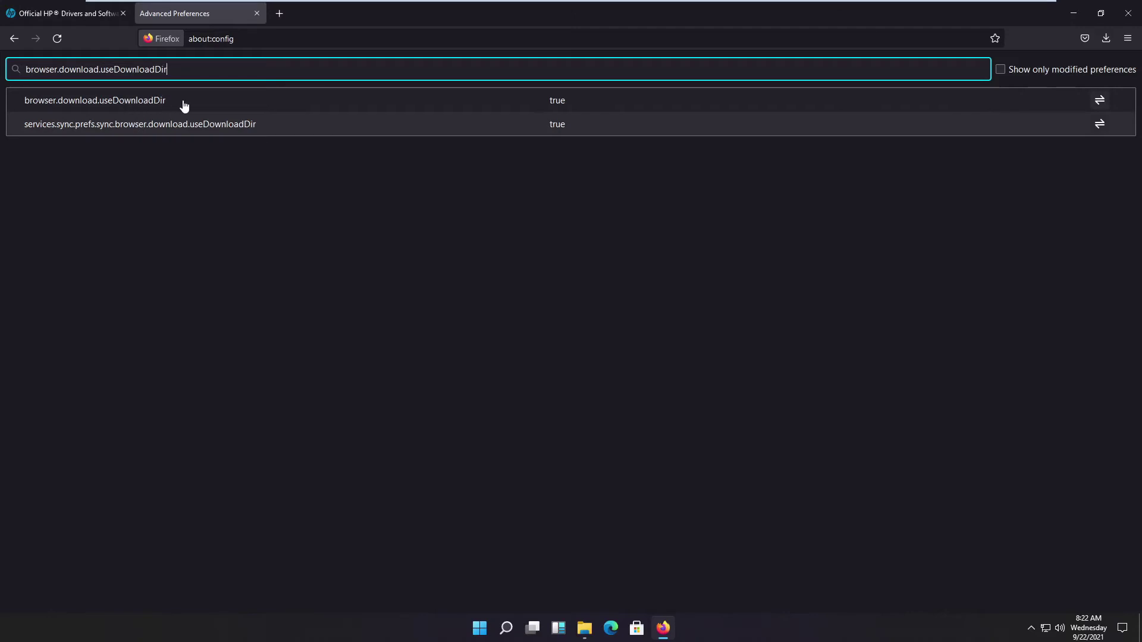
{"action": "left_click", "coordinate": [1101, 101]}
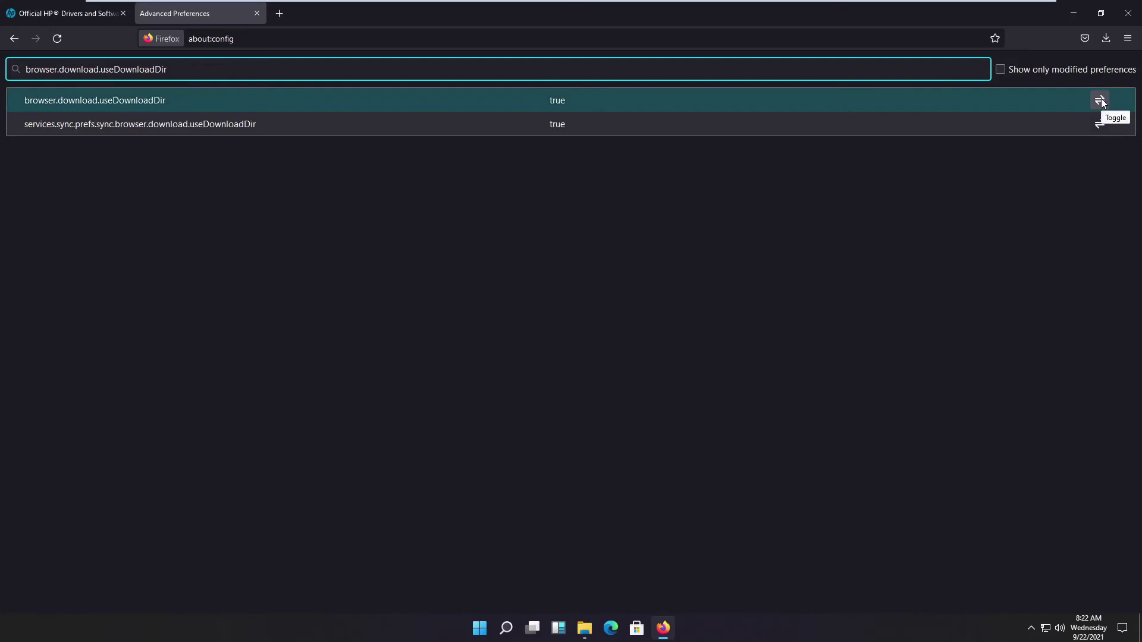
{"action": "left_click", "coordinate": [1101, 100]}
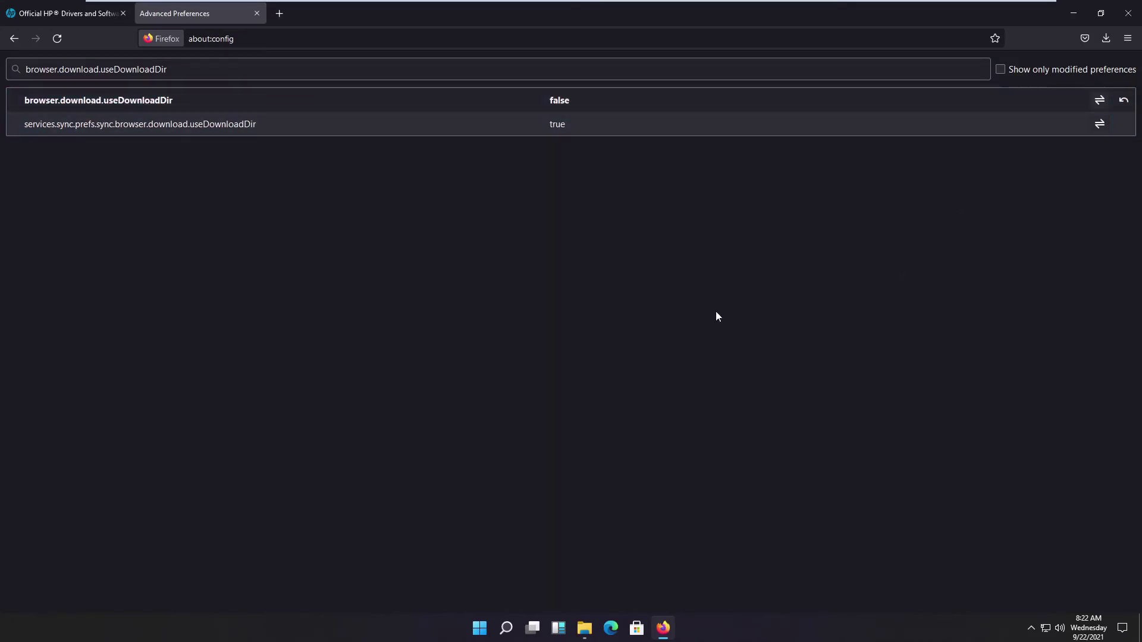
{"action": "left_click", "coordinate": [78, 13]}
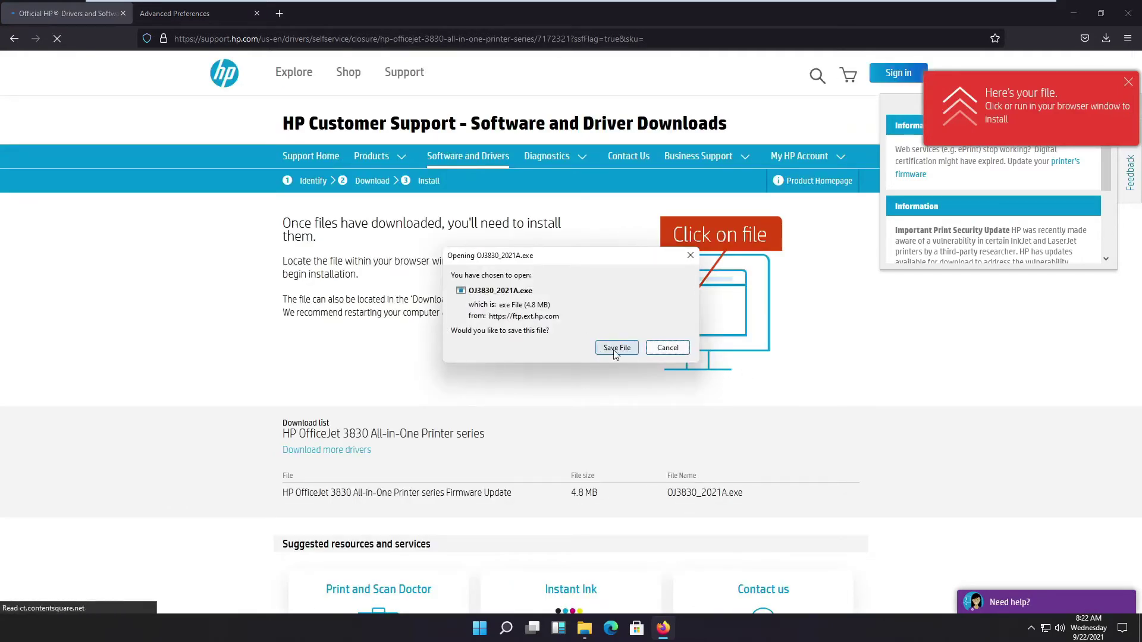
Save the OJ3830_2021A firmware file into C:\ffdownload
{"action": "left_click", "coordinate": [616, 352]}
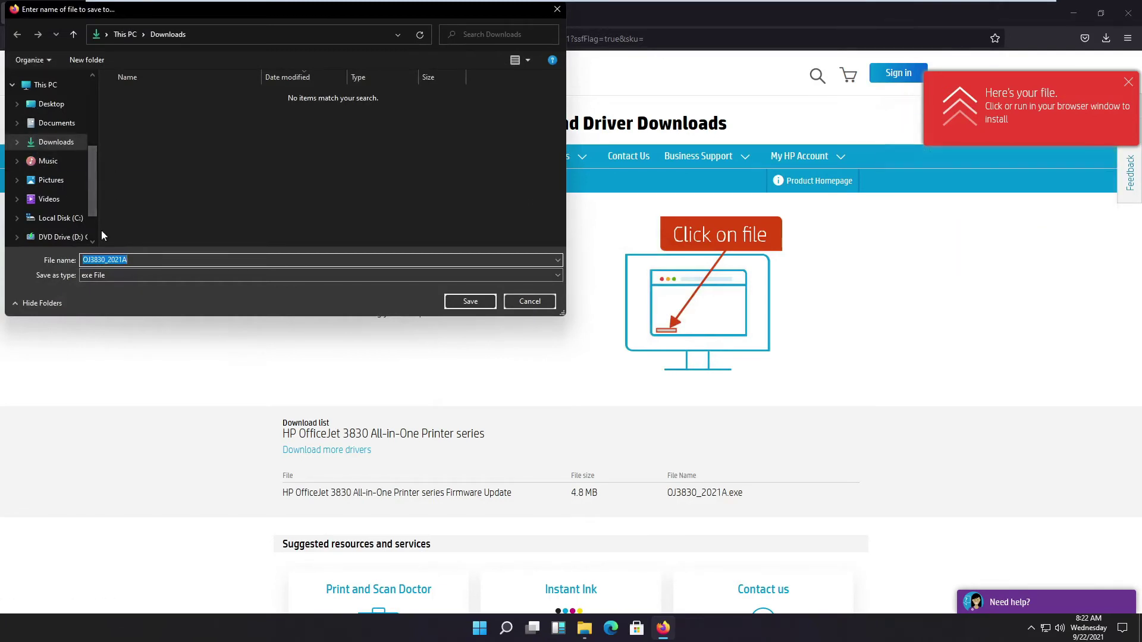
{"action": "left_click", "coordinate": [60, 218]}
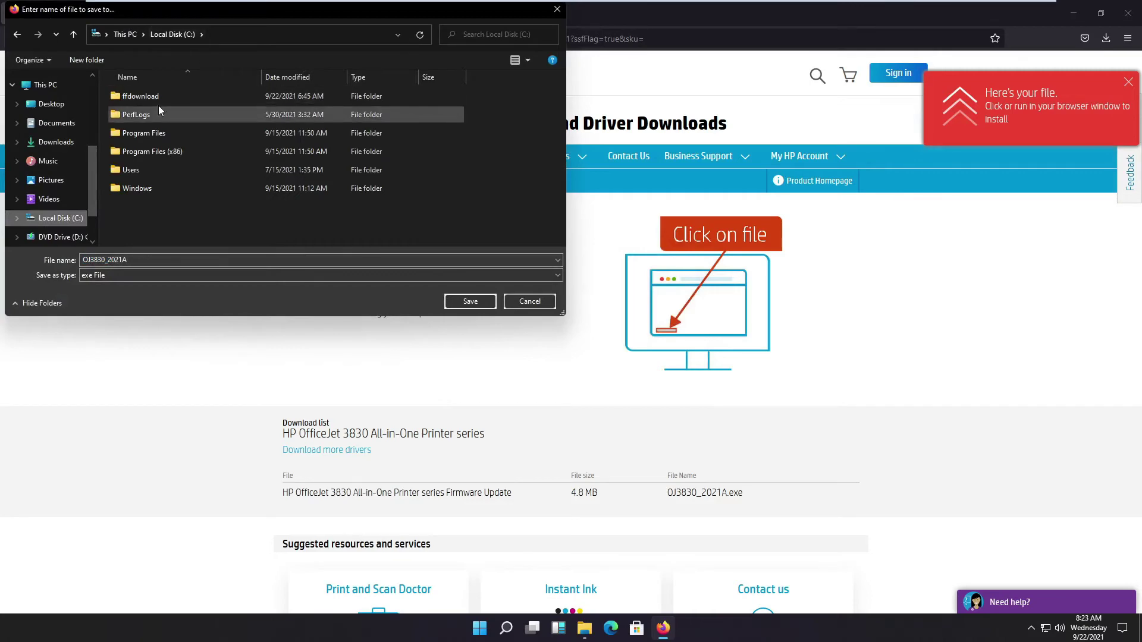
{"action": "double_click", "coordinate": [155, 96]}
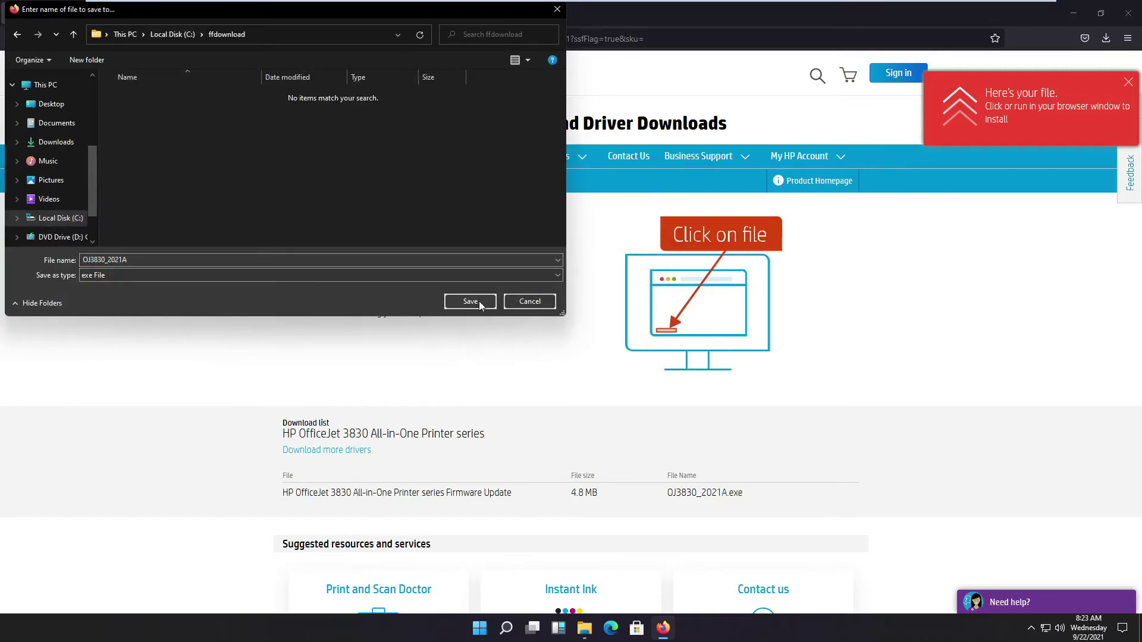
{"action": "left_click", "coordinate": [469, 301]}
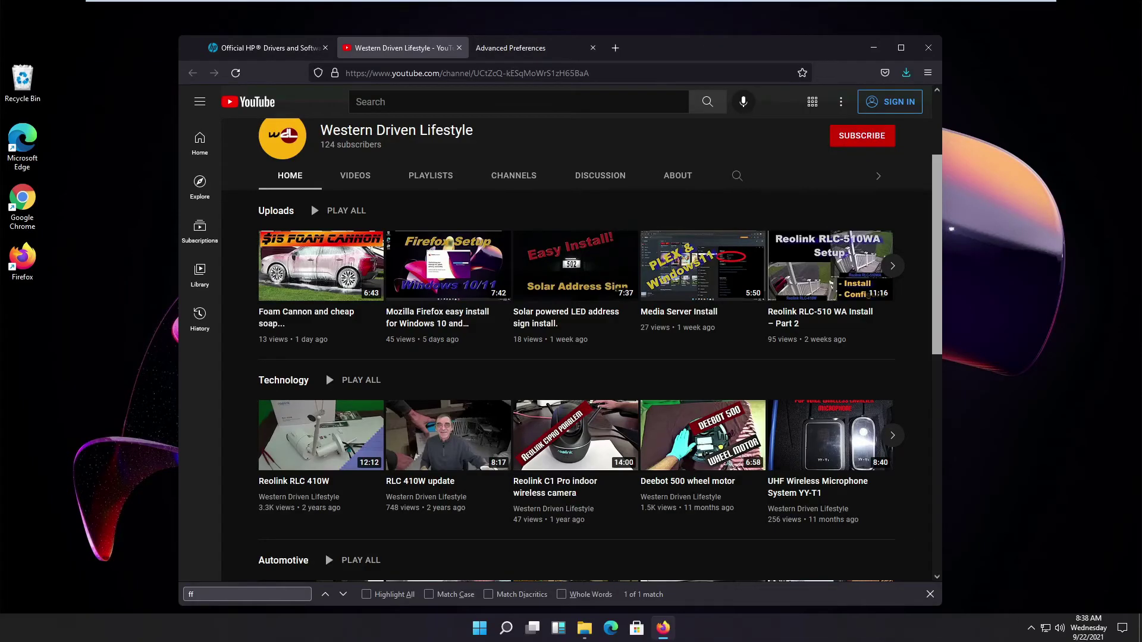
Nudge the window right and browse the temporarily shown File, Help and Edit menus
{"action": "left_click_drag", "start_coordinate": [688, 57], "coordinate": [714, 52]}
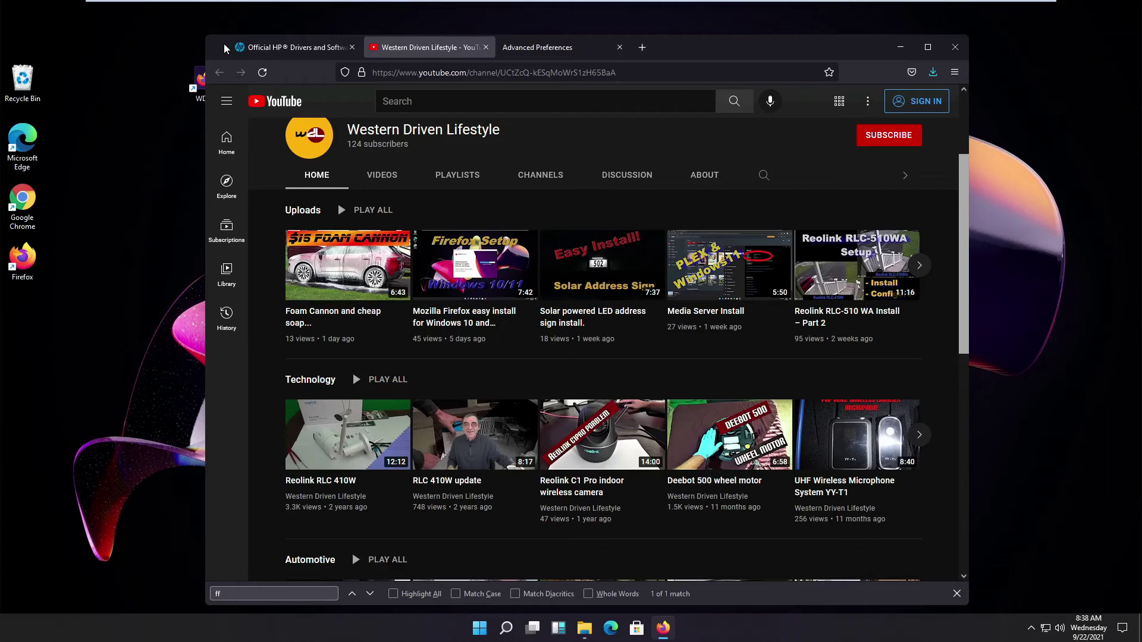
{"action": "key", "text": "alt+f"}
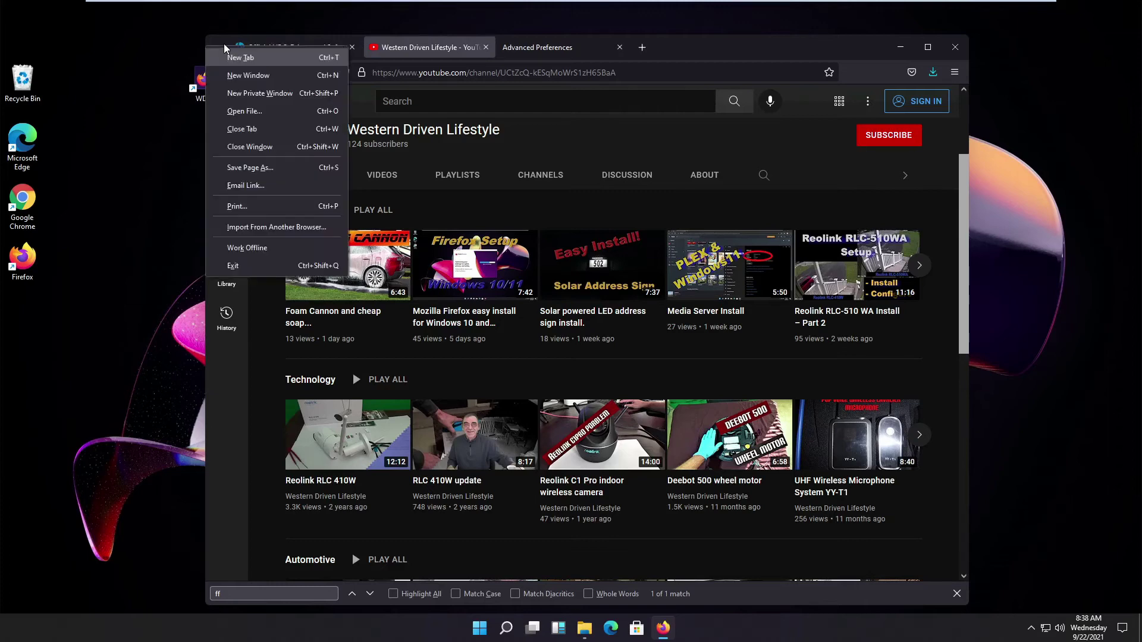
{"action": "left_click", "coordinate": [432, 46]}
{"action": "key", "text": "alt+h"}
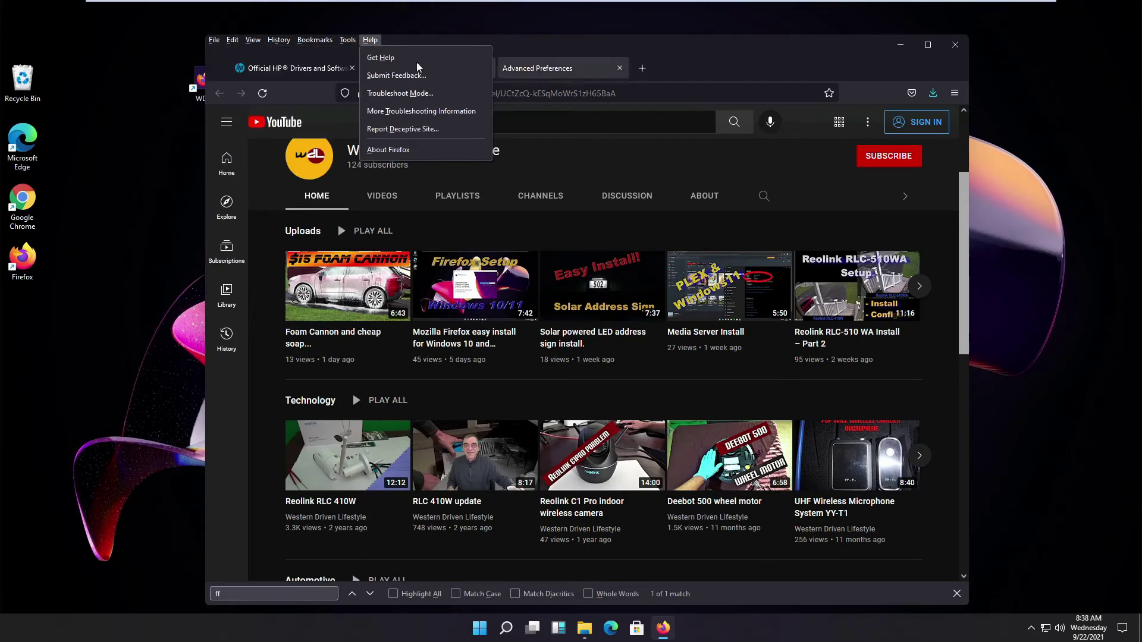
{"action": "key", "text": "alt+e"}
{"action": "key", "text": "Escape"}
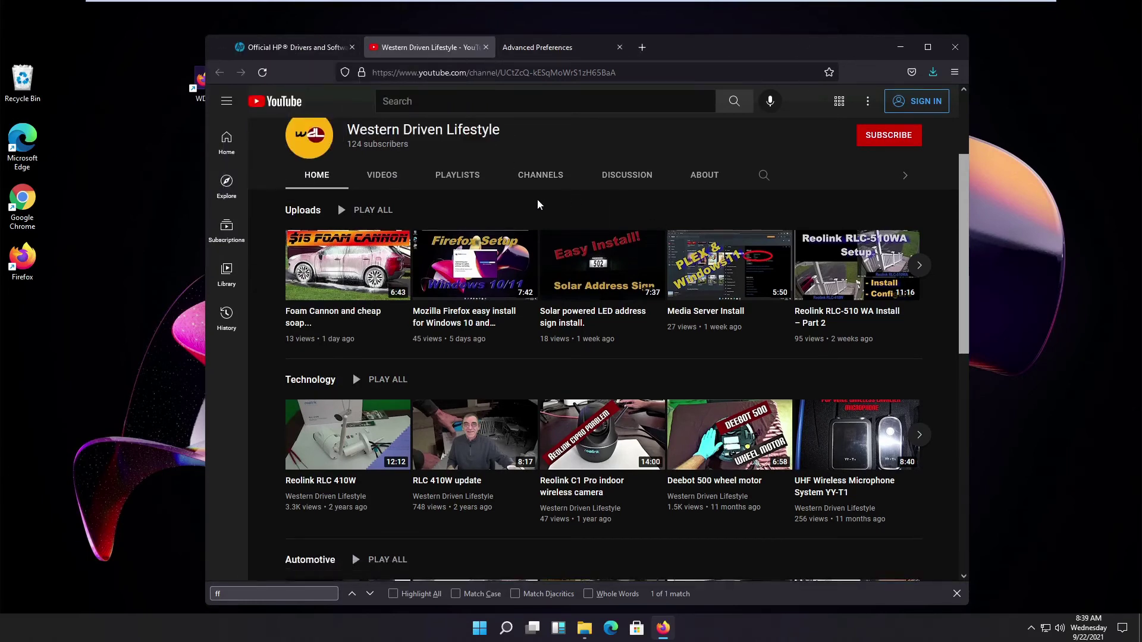
Enable Menu Bar in the tab strip's toolbar options so it stays permanently visible
{"action": "right_click", "coordinate": [749, 53]}
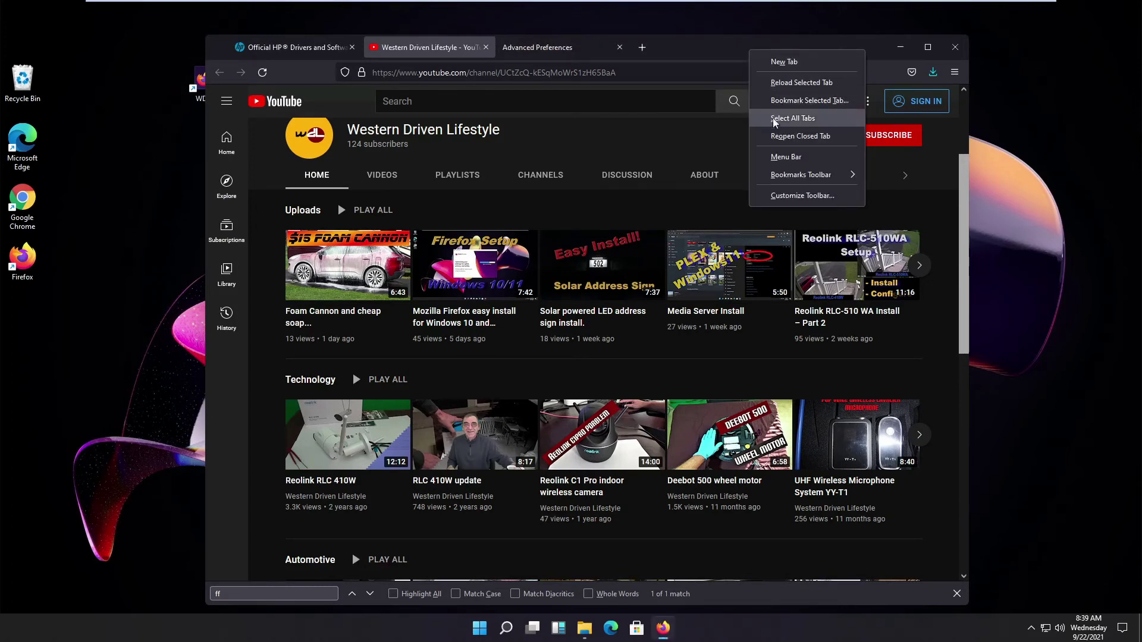
{"action": "left_click", "coordinate": [773, 156]}
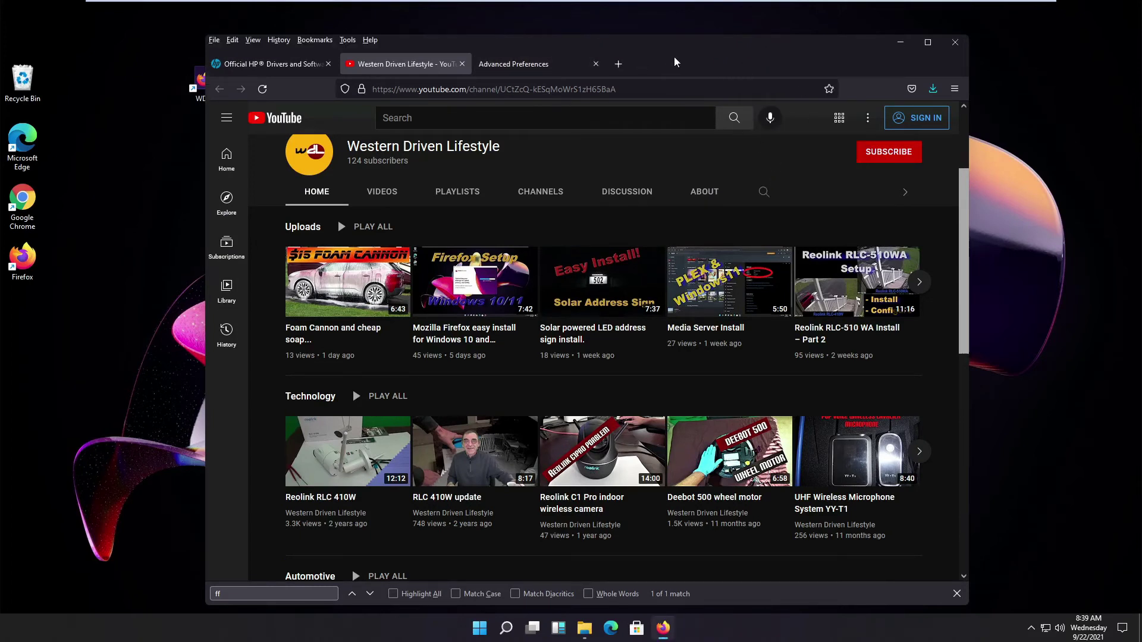
{"action": "right_click", "coordinate": [759, 65]}
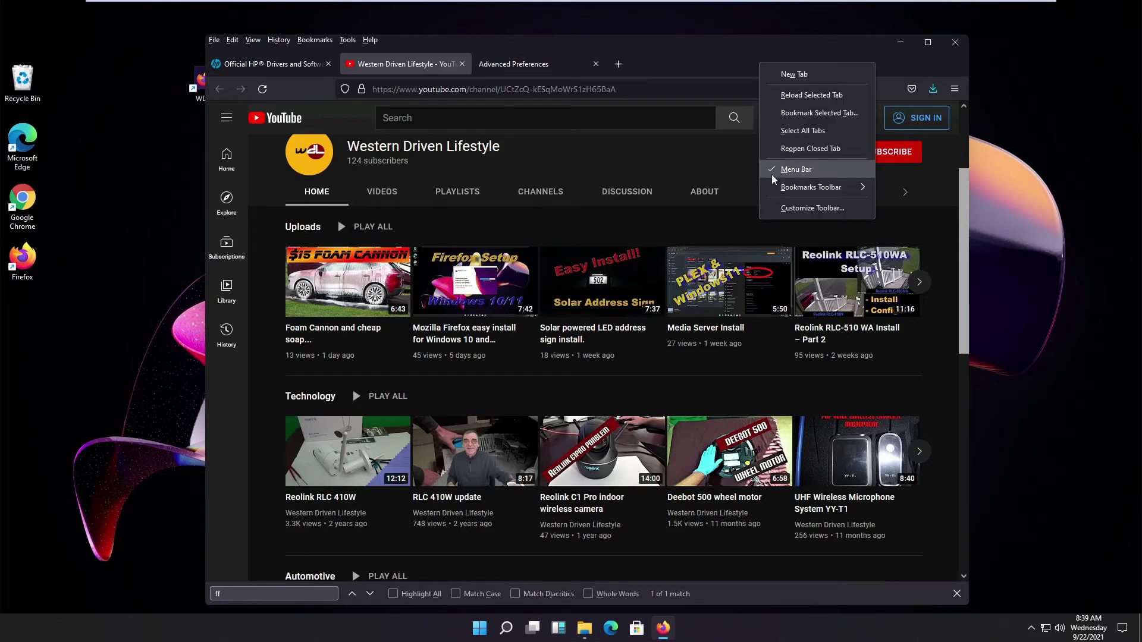
{"action": "left_click", "coordinate": [684, 58]}
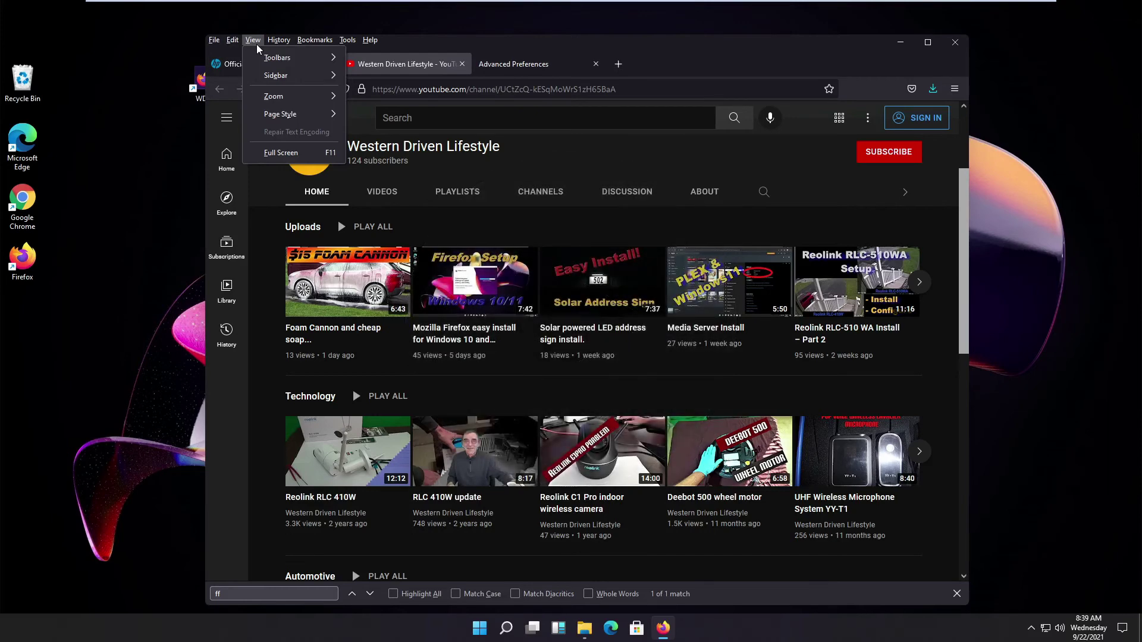
View the YouTube channel in full screen, exit with F11, and return to Advanced Preferences
{"action": "left_click", "coordinate": [280, 152]}
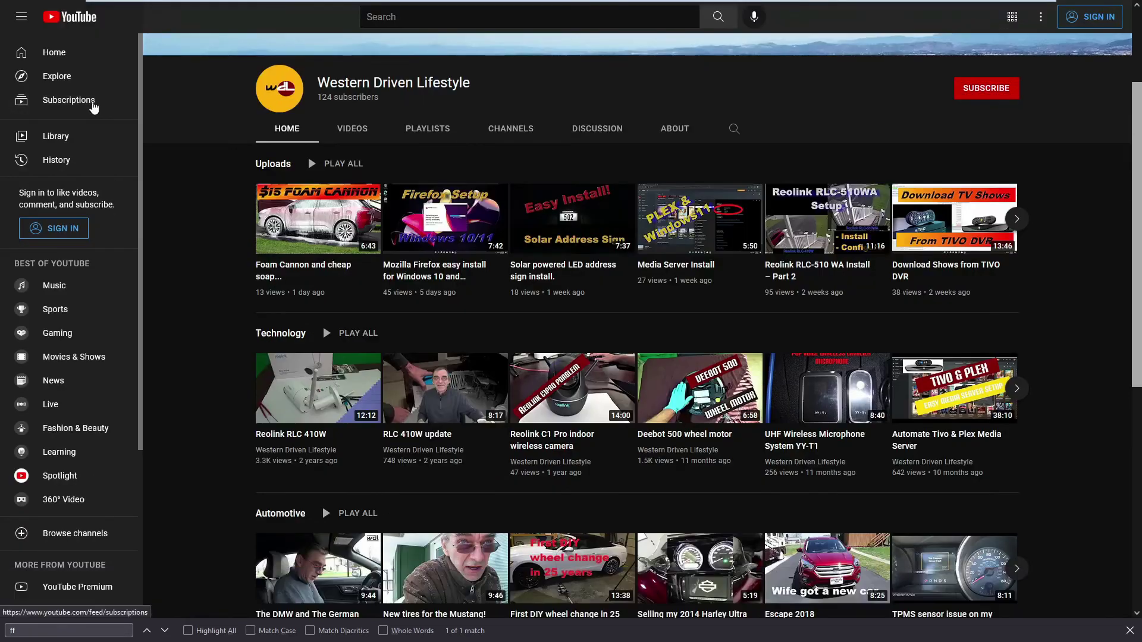
{"action": "mouse_move", "coordinate": [58, 4]}
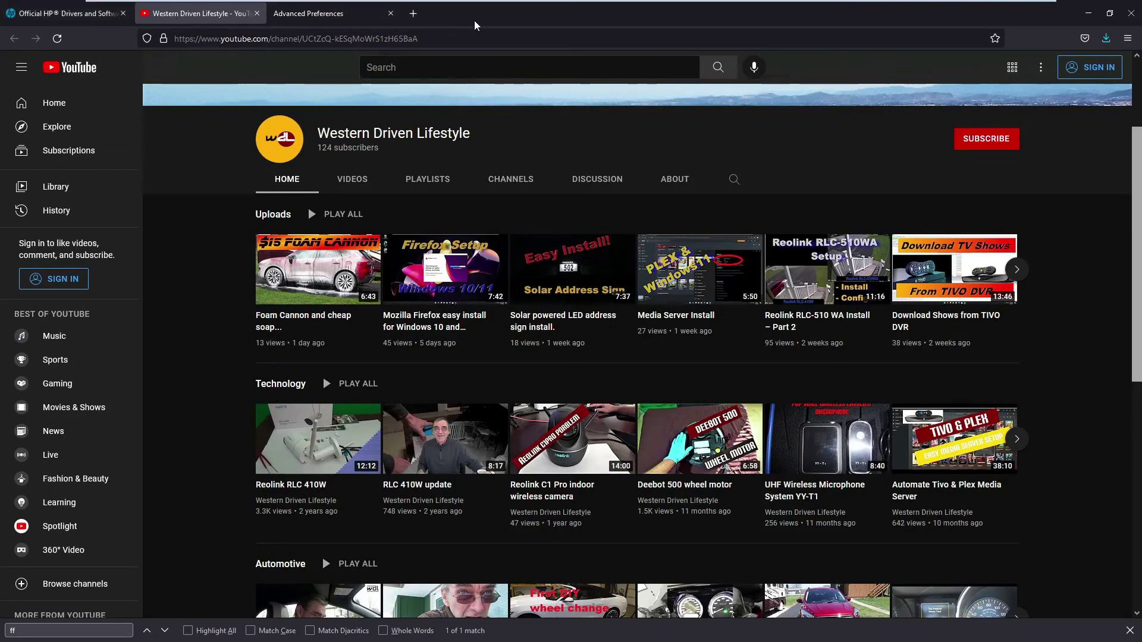
{"action": "key", "text": "F11"}
{"action": "left_click", "coordinate": [523, 64]}
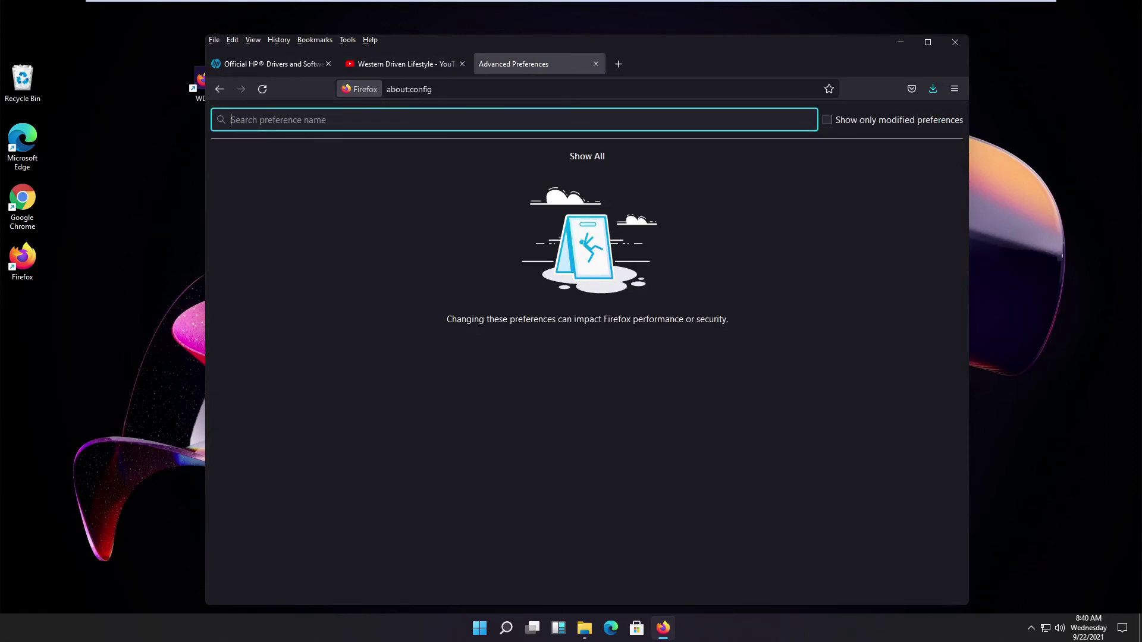
Set browser.fullscreen.autohide to false in about:config, then go to the HP support page
{"action": "type", "text": "browser.fullscreen.autohide"}
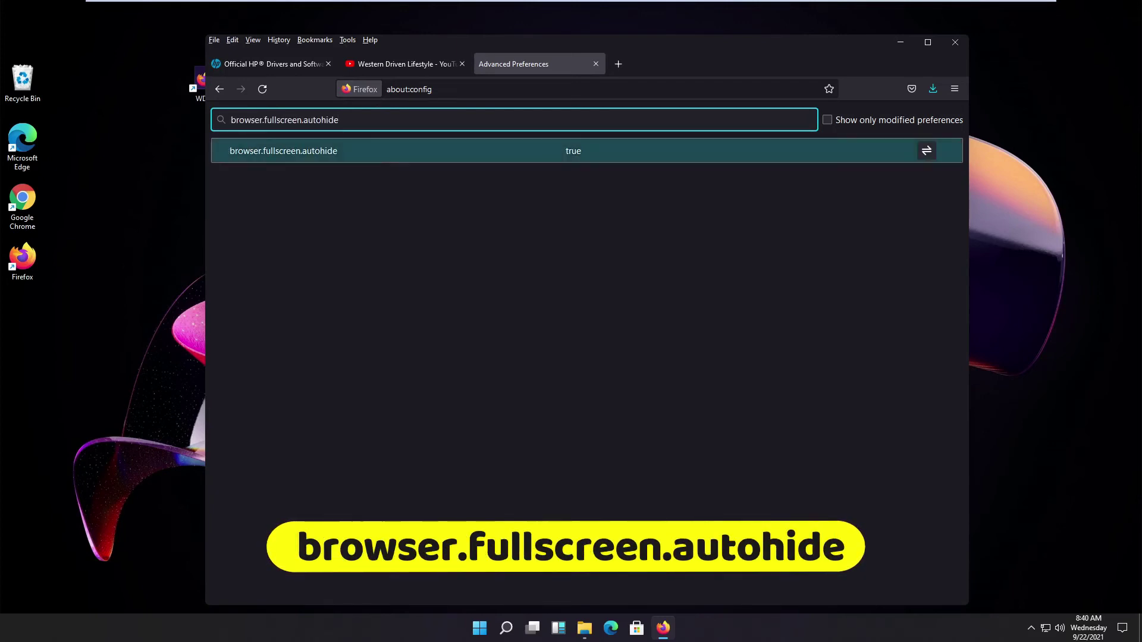
{"action": "left_click", "coordinate": [926, 153]}
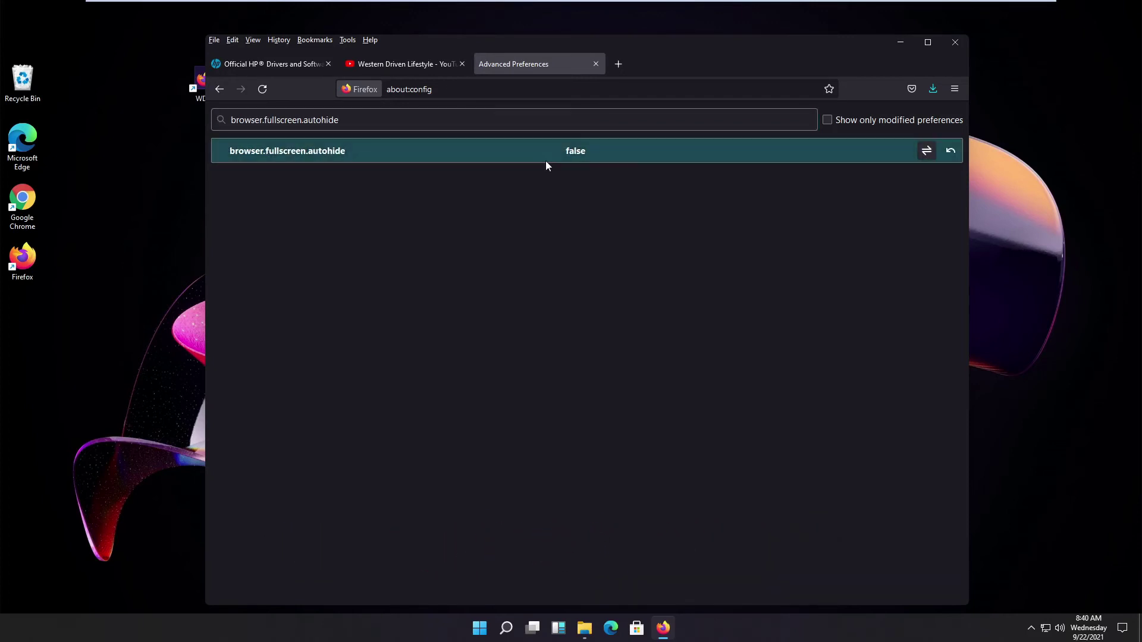
{"action": "key", "text": "ctrl+Tab"}
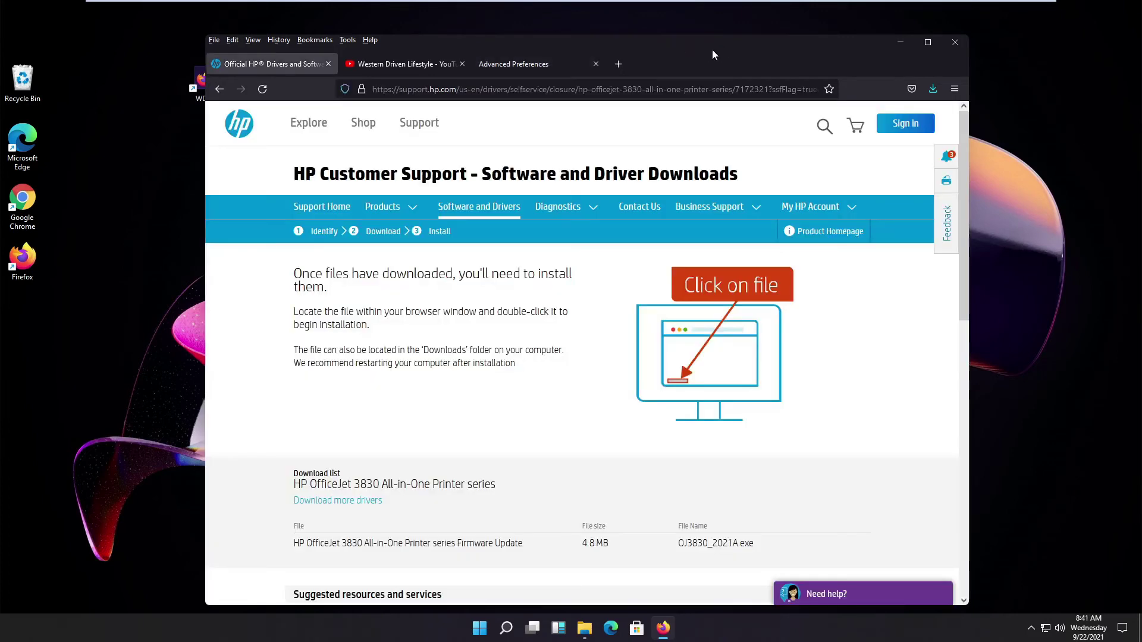
{"action": "right_click", "coordinate": [685, 52]}
{"action": "key", "text": "Escape"}
Test full screen with F11, confirming tabs and address bar stay visible while scrolling
{"action": "key", "text": "F11"}
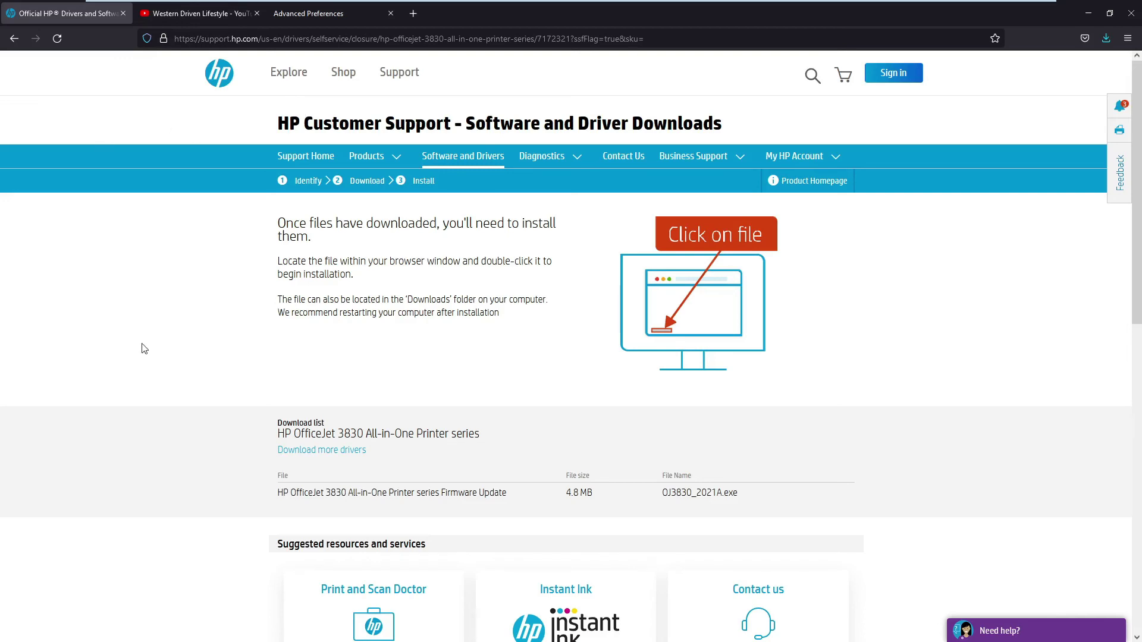
{"action": "scroll", "coordinate": [144, 349], "scroll_direction": "down", "scroll_amount": 6}
{"action": "scroll", "coordinate": [144, 349], "scroll_direction": "up", "scroll_amount": 3}
{"action": "scroll", "coordinate": [145, 349], "scroll_direction": "up", "scroll_amount": 4}
{"action": "scroll", "coordinate": [144, 314], "scroll_direction": "down", "scroll_amount": 9}
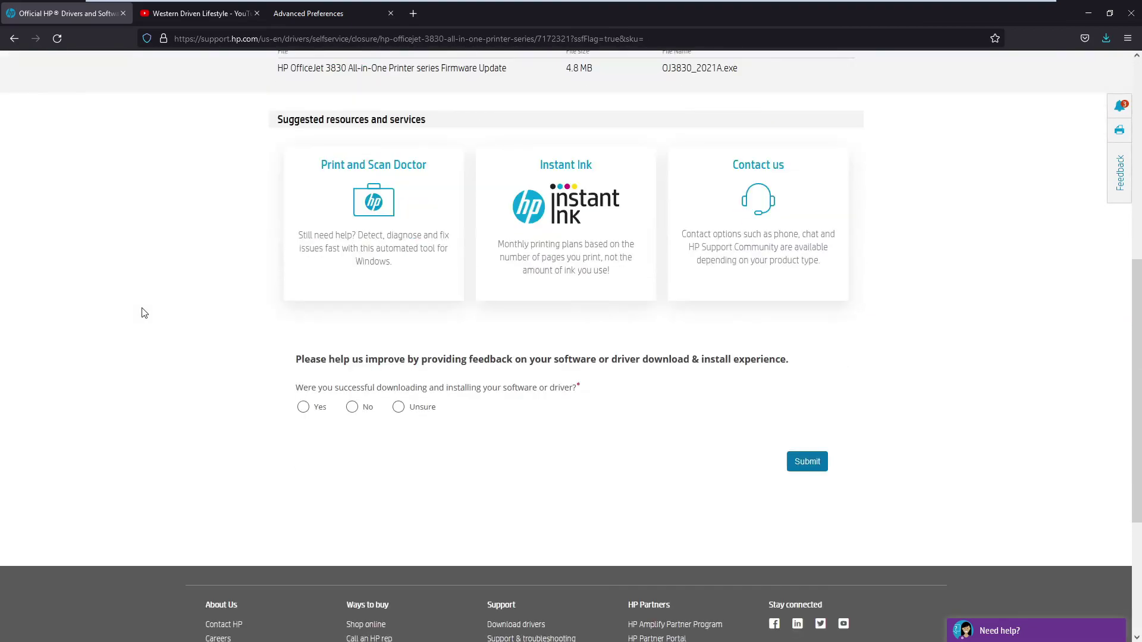
{"action": "scroll", "coordinate": [144, 313], "scroll_direction": "up", "scroll_amount": 7}
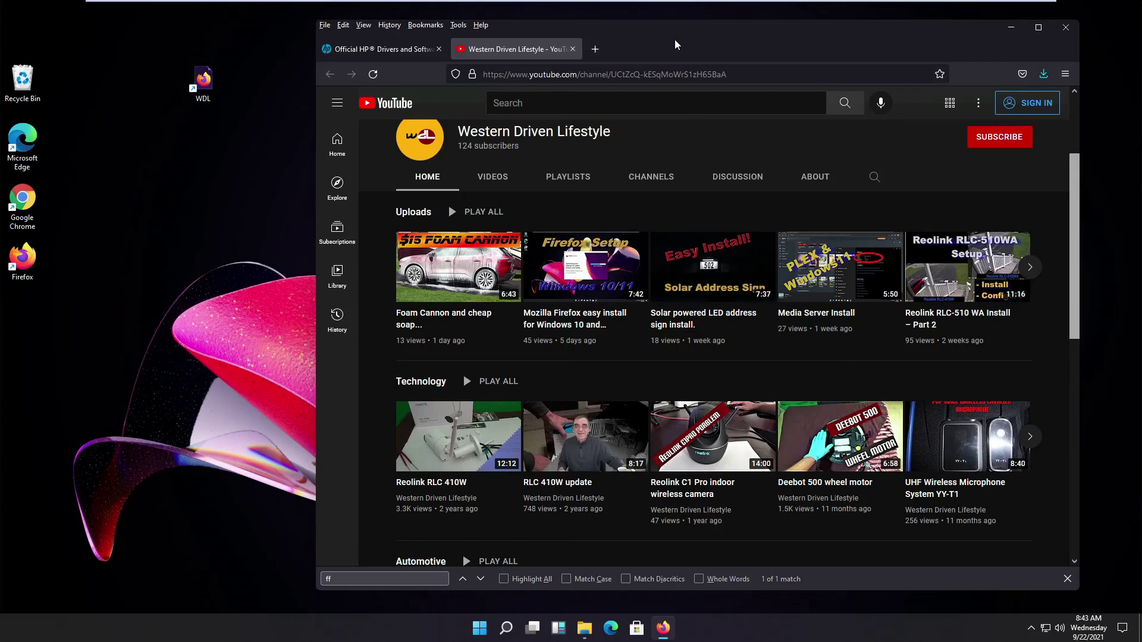
Open the profile folder from Help > More troubleshooting information
{"action": "left_click", "coordinate": [1066, 73]}
{"action": "left_click", "coordinate": [1064, 75]}
{"action": "left_click", "coordinate": [1064, 74]}
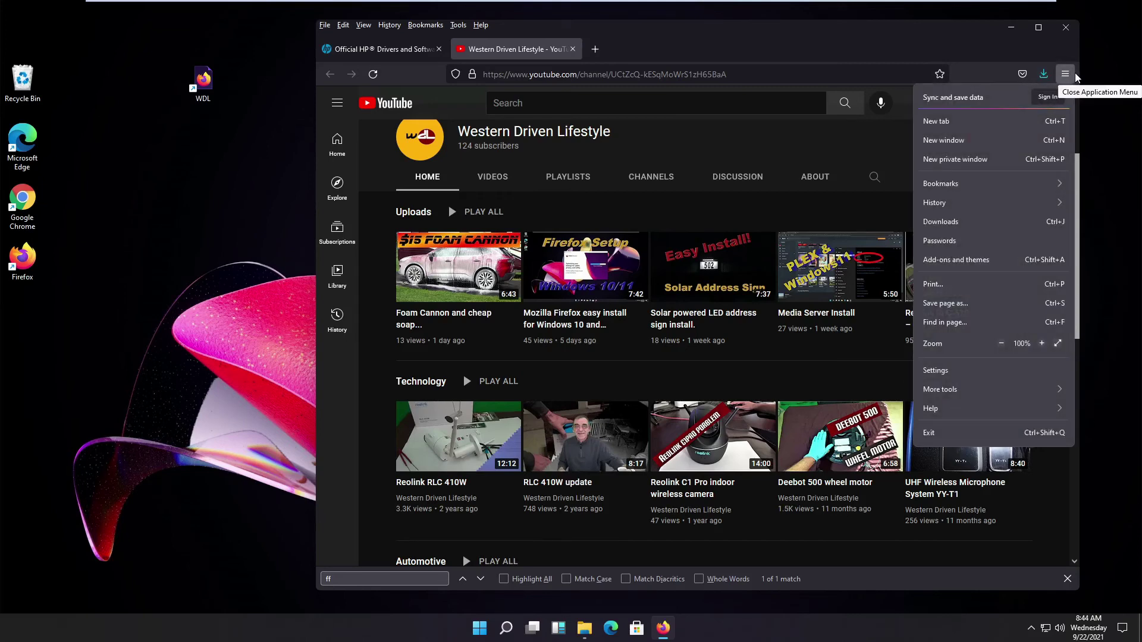
{"action": "left_click", "coordinate": [998, 409]}
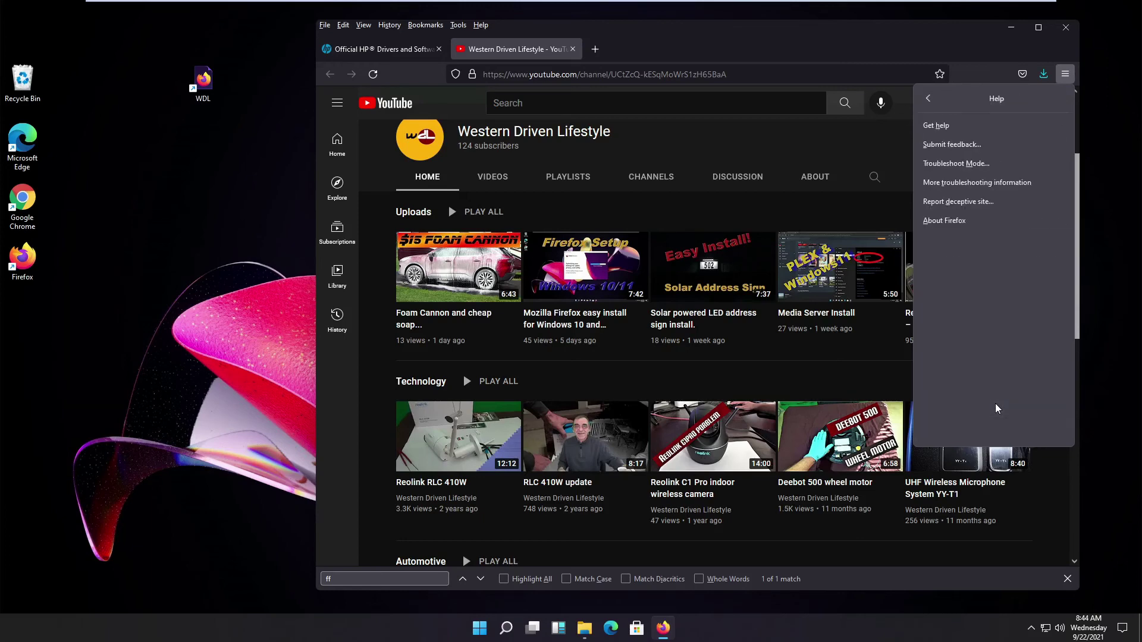
{"action": "left_click", "coordinate": [983, 184]}
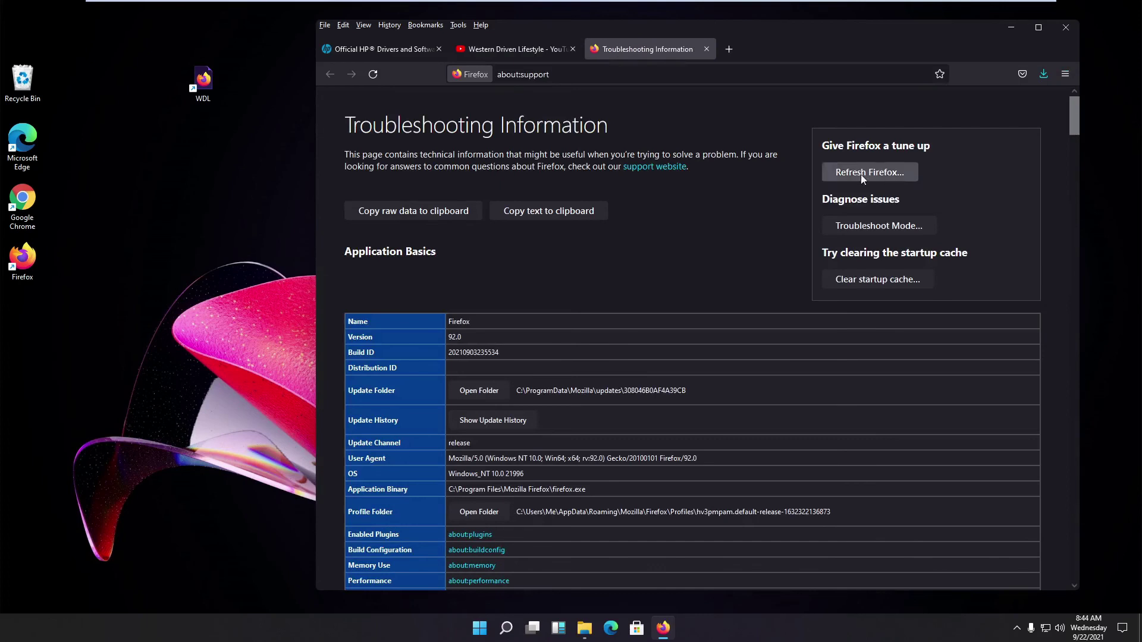
{"action": "scroll", "coordinate": [466, 338], "scroll_direction": "down", "scroll_amount": 3}
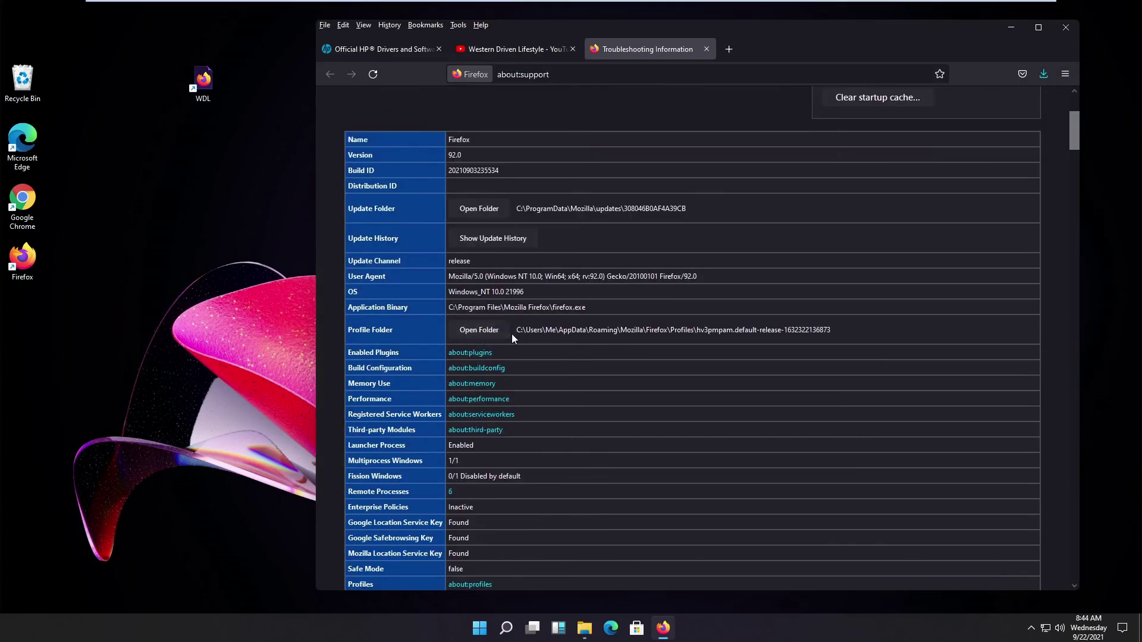
{"action": "left_click", "coordinate": [474, 330]}
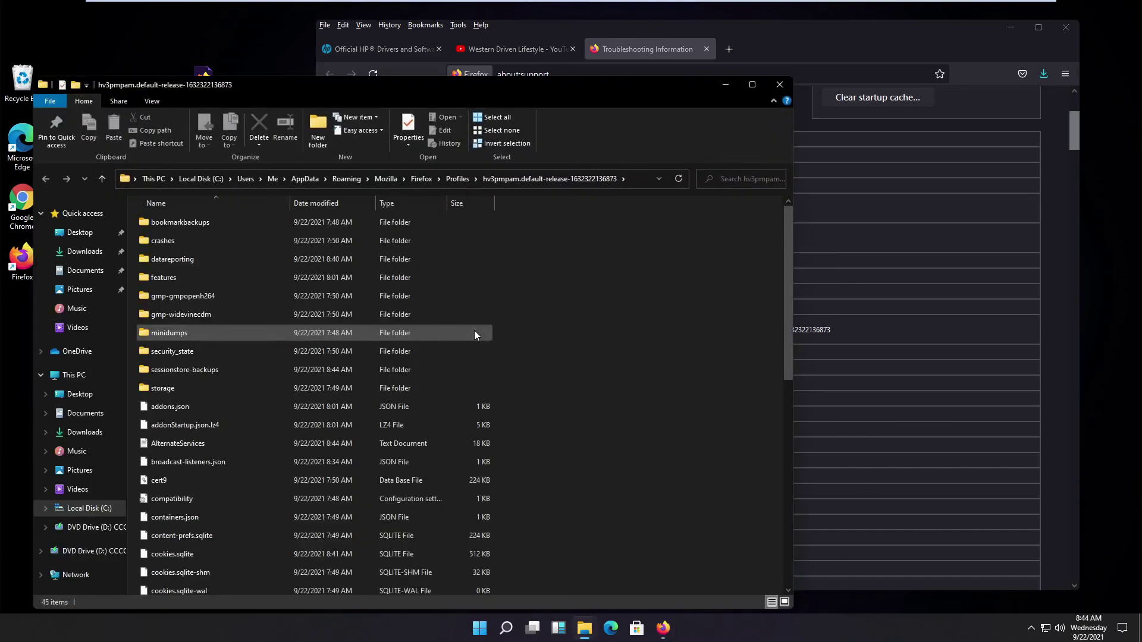
Quit Firefox, confirming closure of all three tabs
{"action": "scroll", "coordinate": [231, 485], "scroll_direction": "down", "scroll_amount": 2}
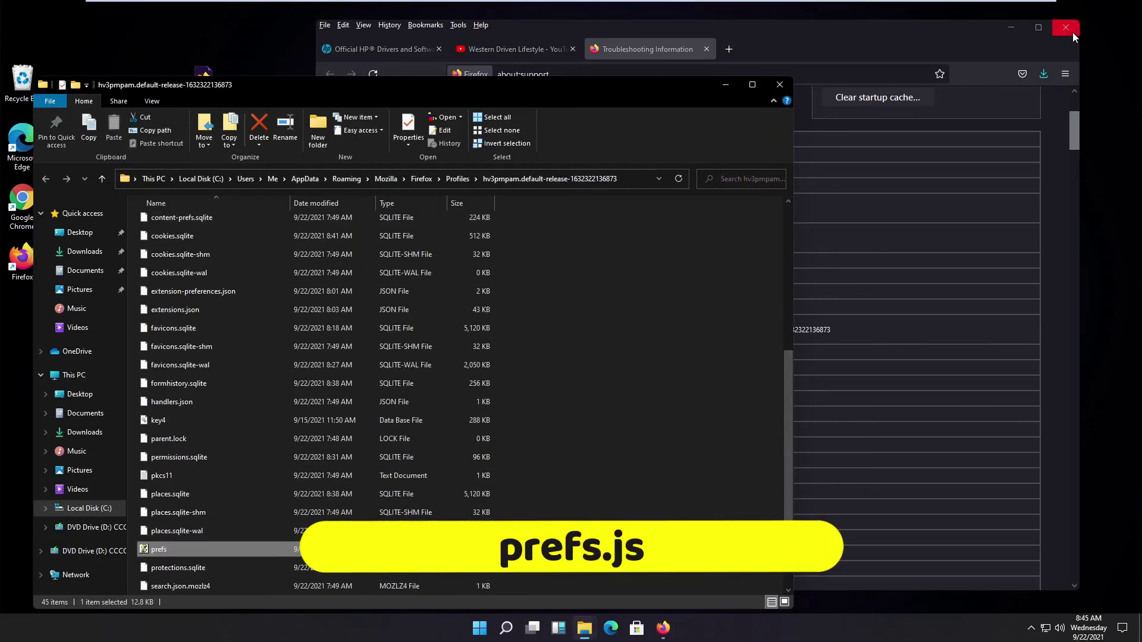
{"action": "left_click", "coordinate": [1073, 32]}
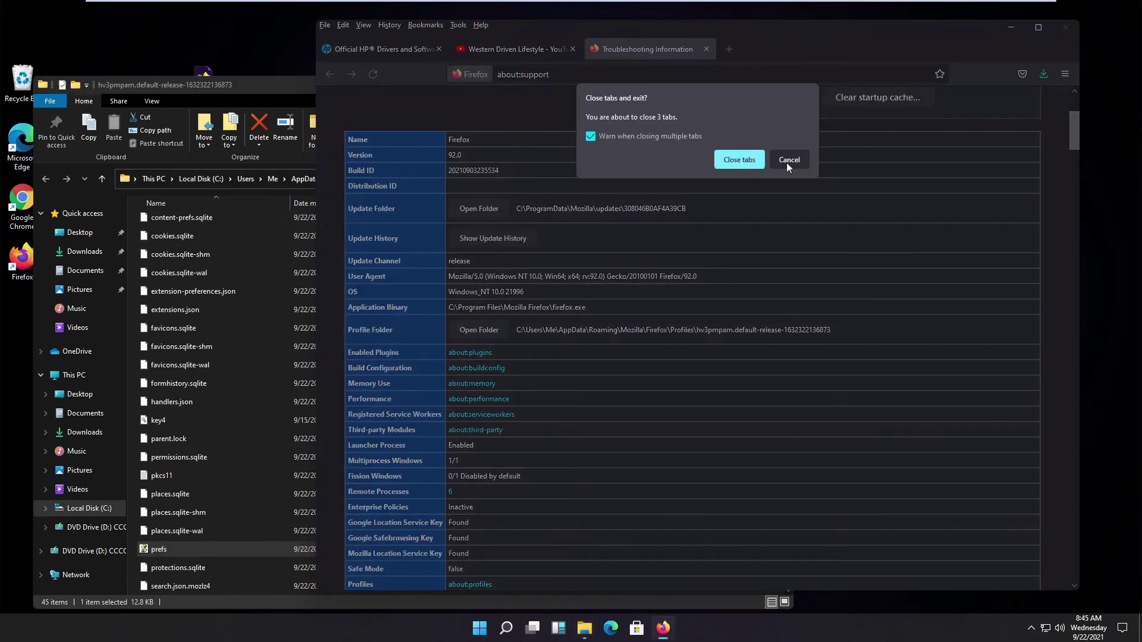
{"action": "left_click", "coordinate": [740, 161]}
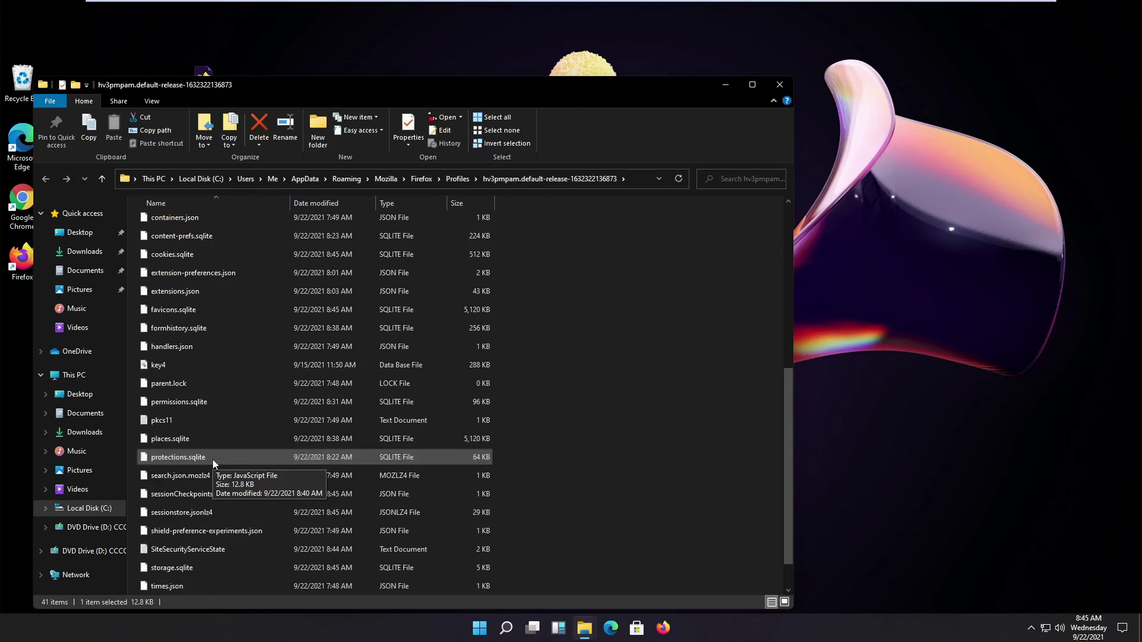
Close the profile folder, relaunch Firefox and close the Privacy Notice tab
{"action": "left_click", "coordinate": [780, 84]}
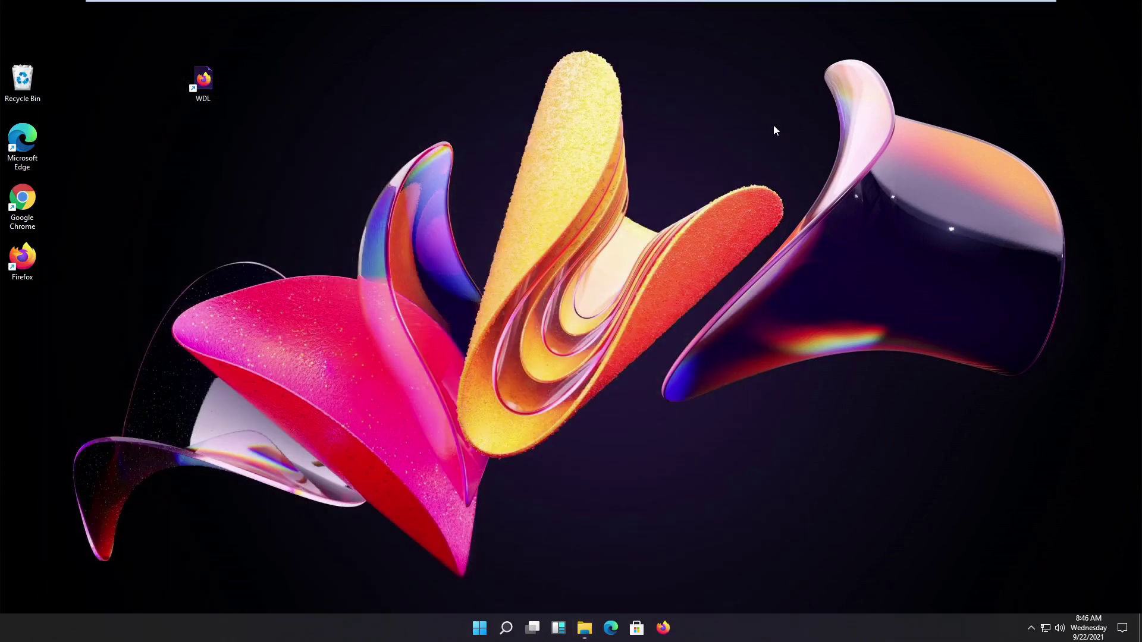
{"action": "double_click", "coordinate": [203, 79]}
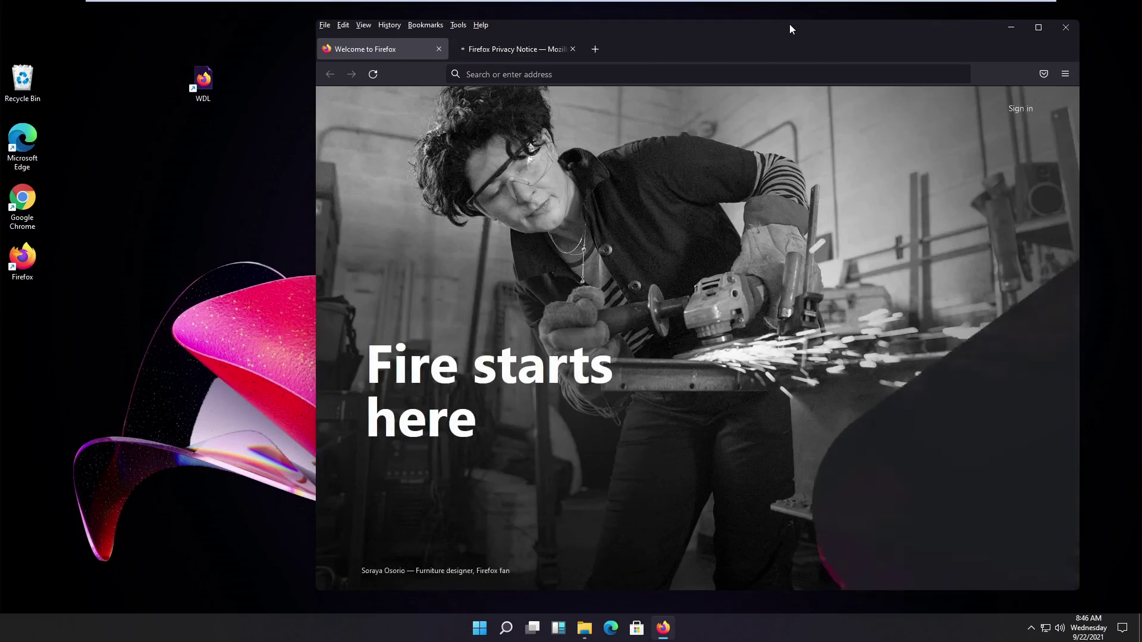
{"action": "left_click_drag", "start_coordinate": [790, 29], "coordinate": [701, 41]}
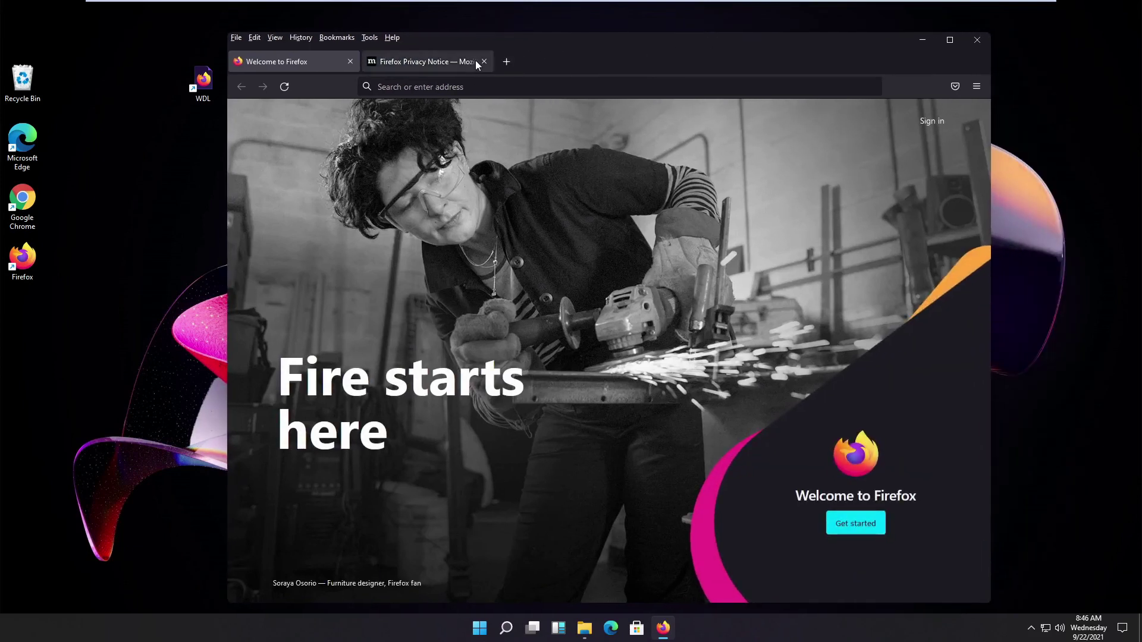
{"action": "left_click", "coordinate": [484, 62]}
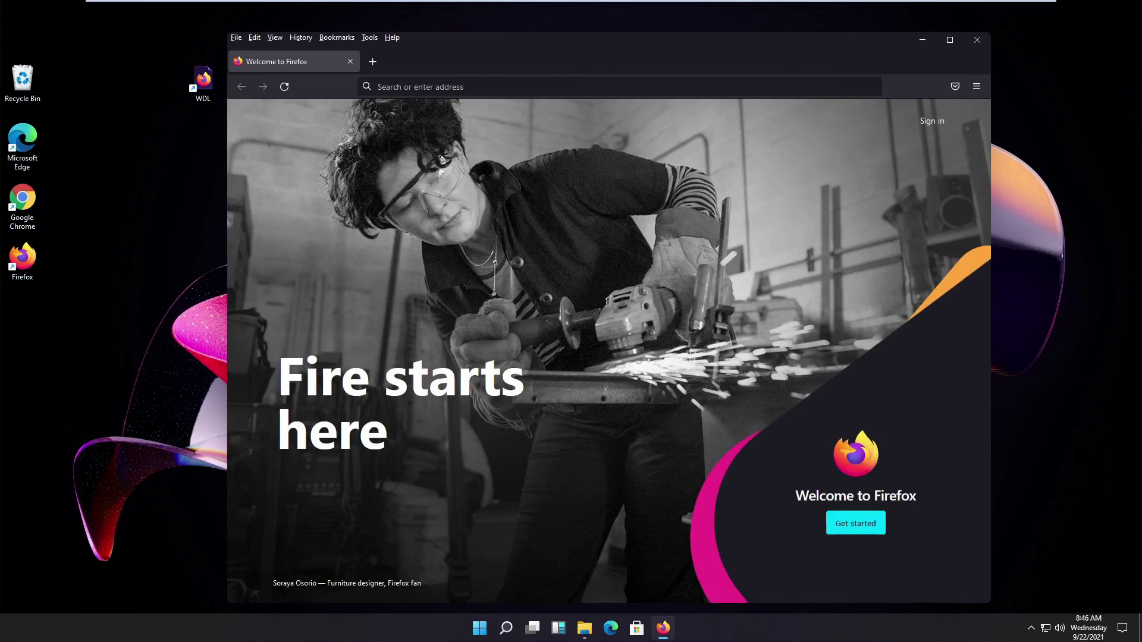
Start the welcome setup, skip importing from Microsoft Edge, and save the Dark theme
{"action": "left_click", "coordinate": [866, 522]}
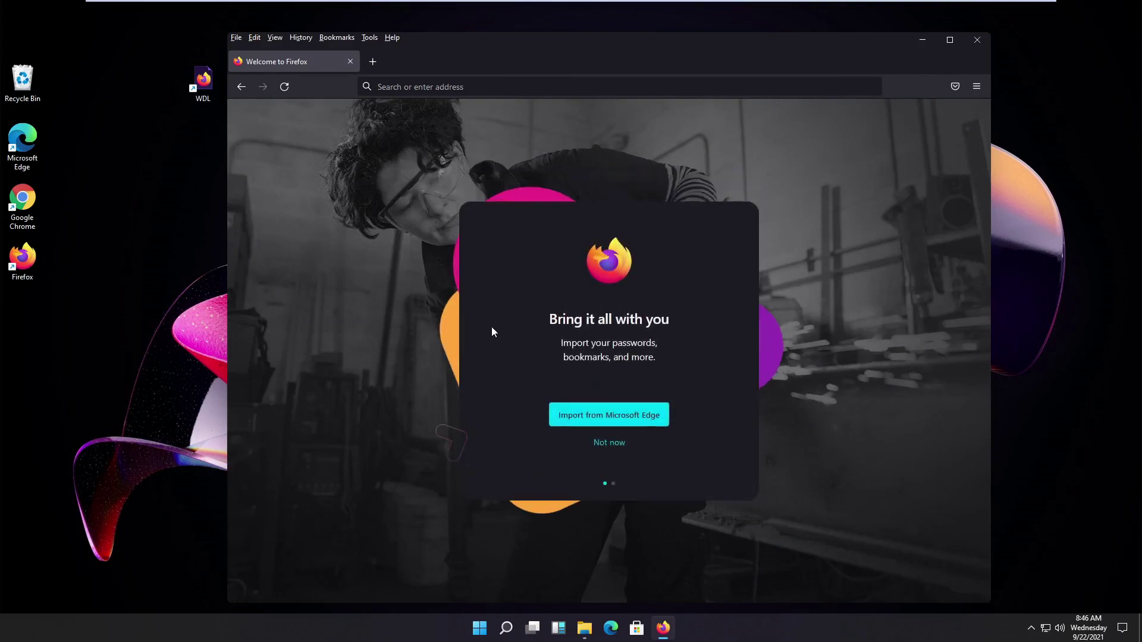
{"action": "left_click", "coordinate": [596, 444]}
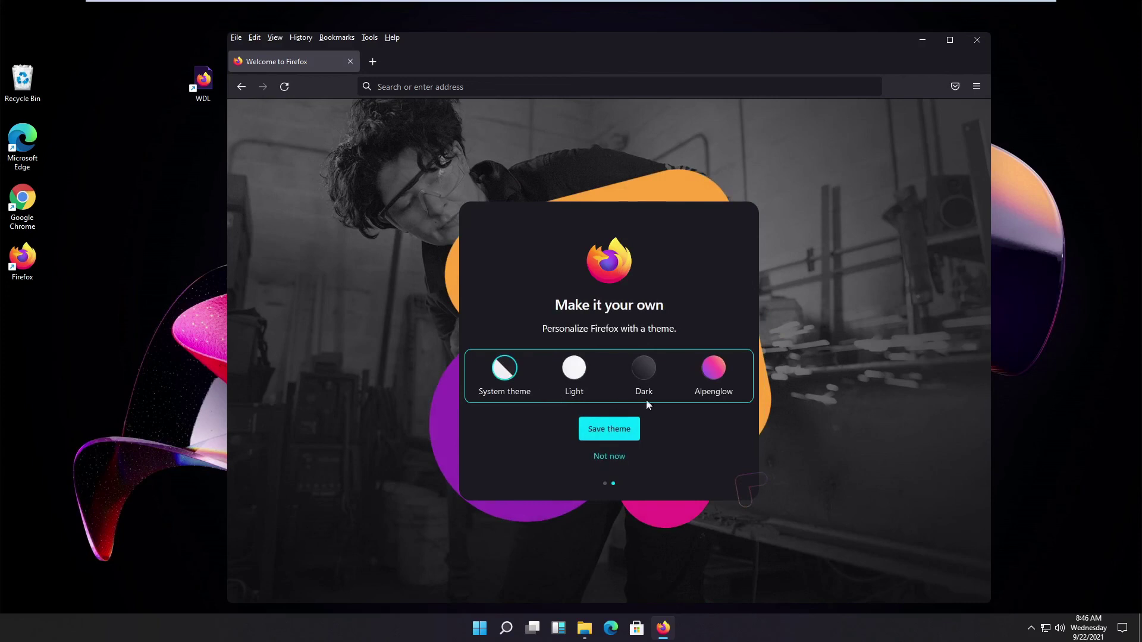
{"action": "left_click", "coordinate": [644, 370]}
{"action": "left_click", "coordinate": [610, 435]}
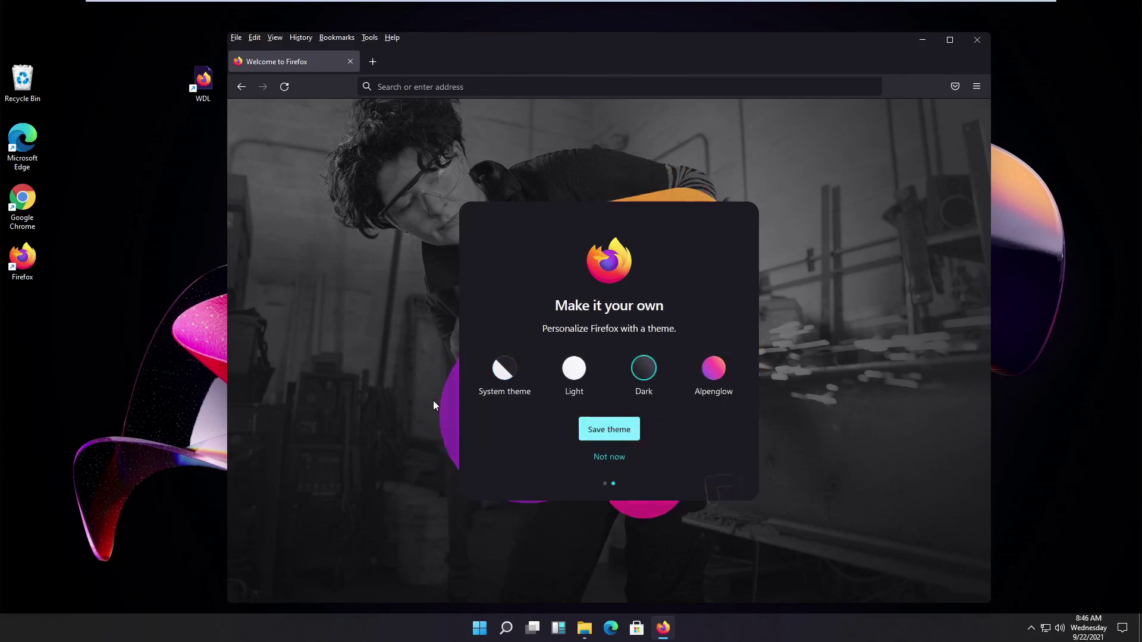